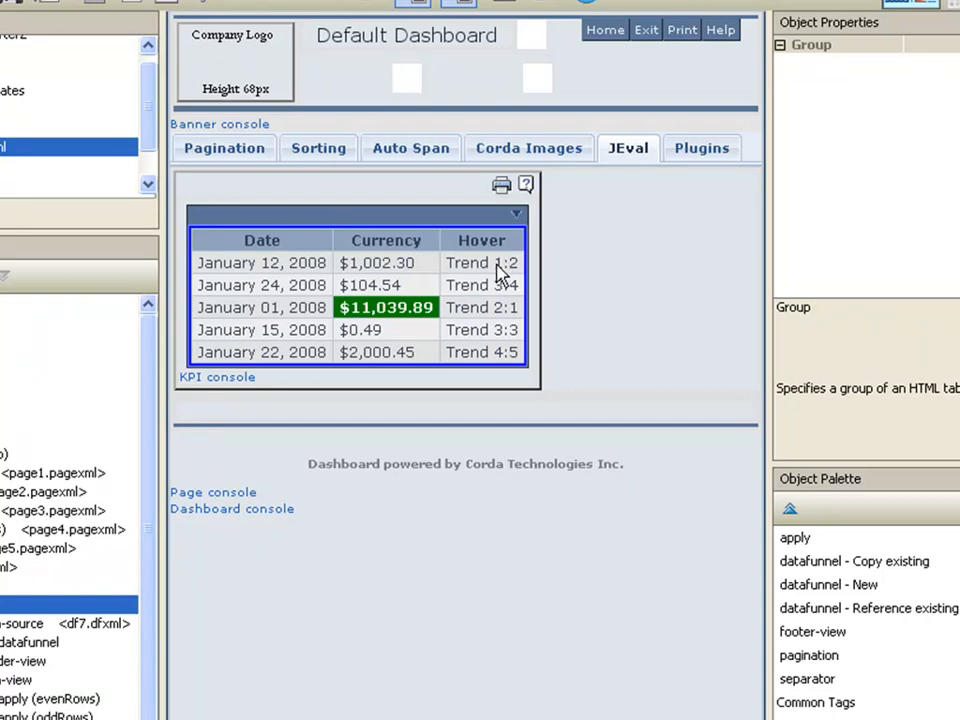
Step: Add an apply rule named "Remove trend" to the JEval table's data-view, with row * and column last
click(300, 307)
click(5, 682)
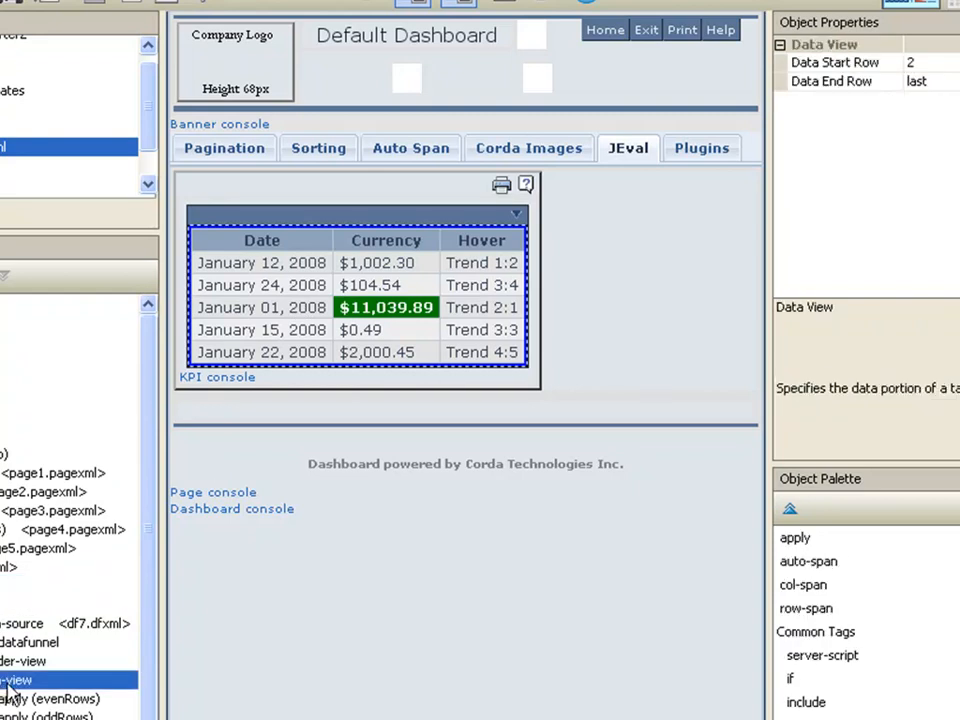
double_click(812, 551)
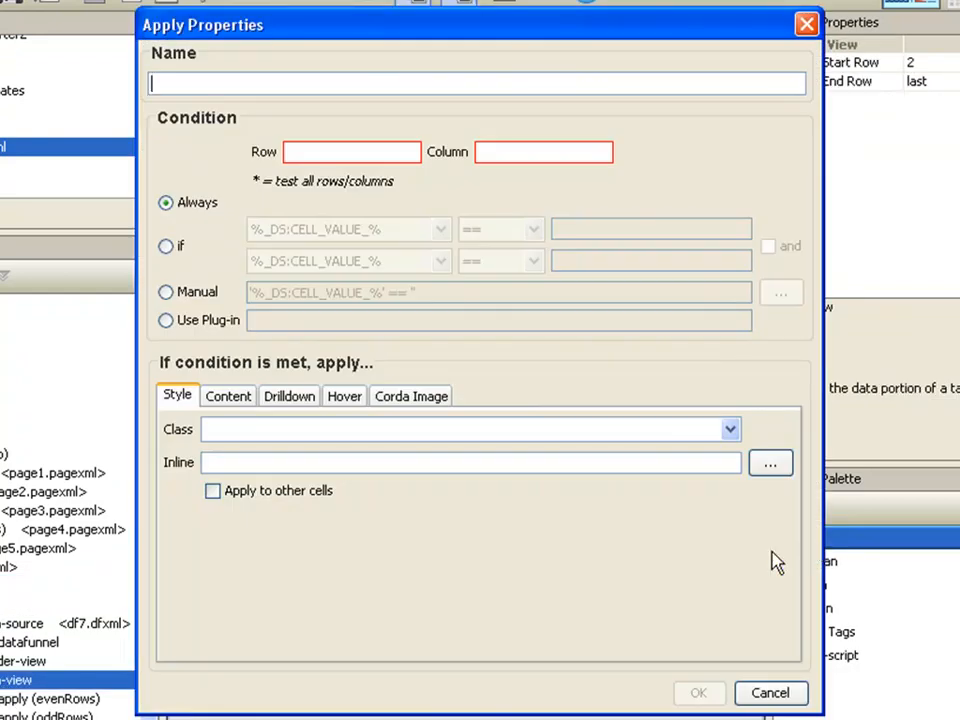
text(Remove trend)
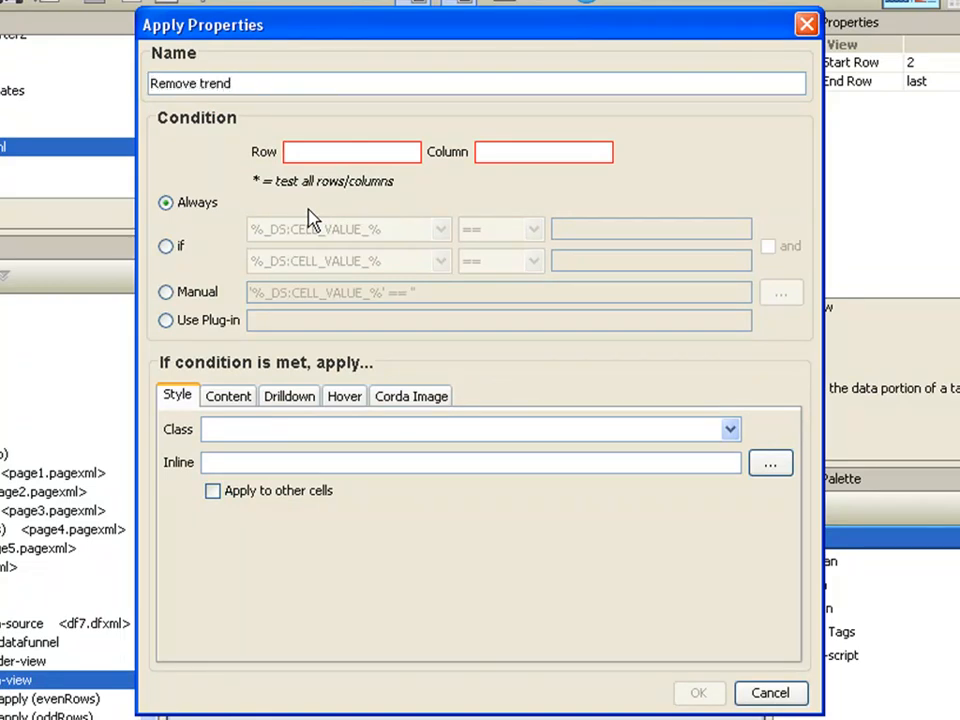
key(Tab)
text(*)
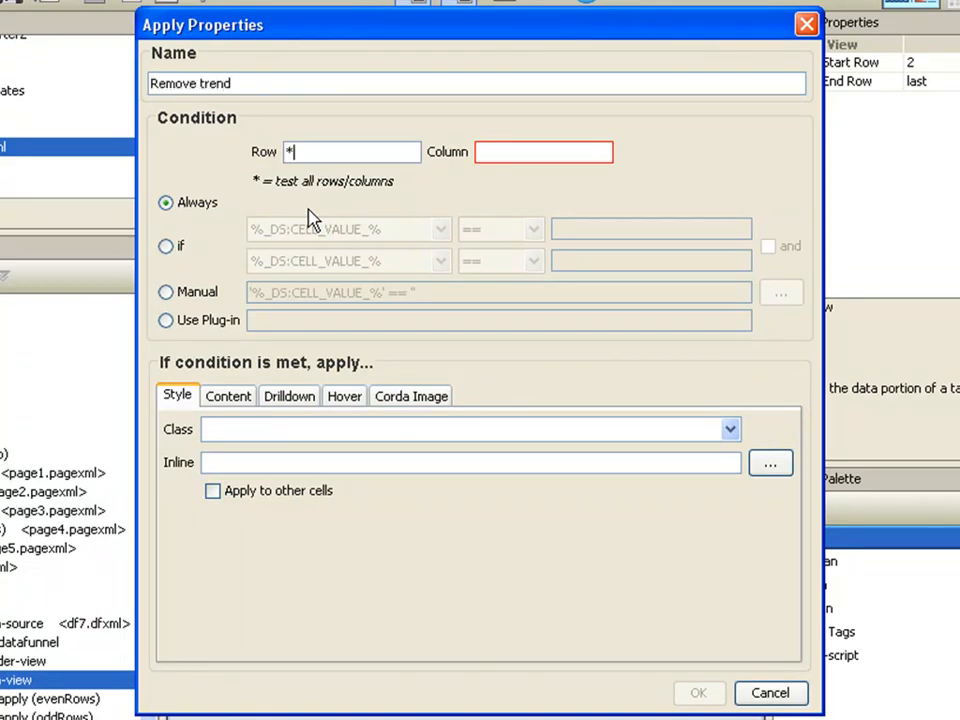
key(Tab)
text(las)
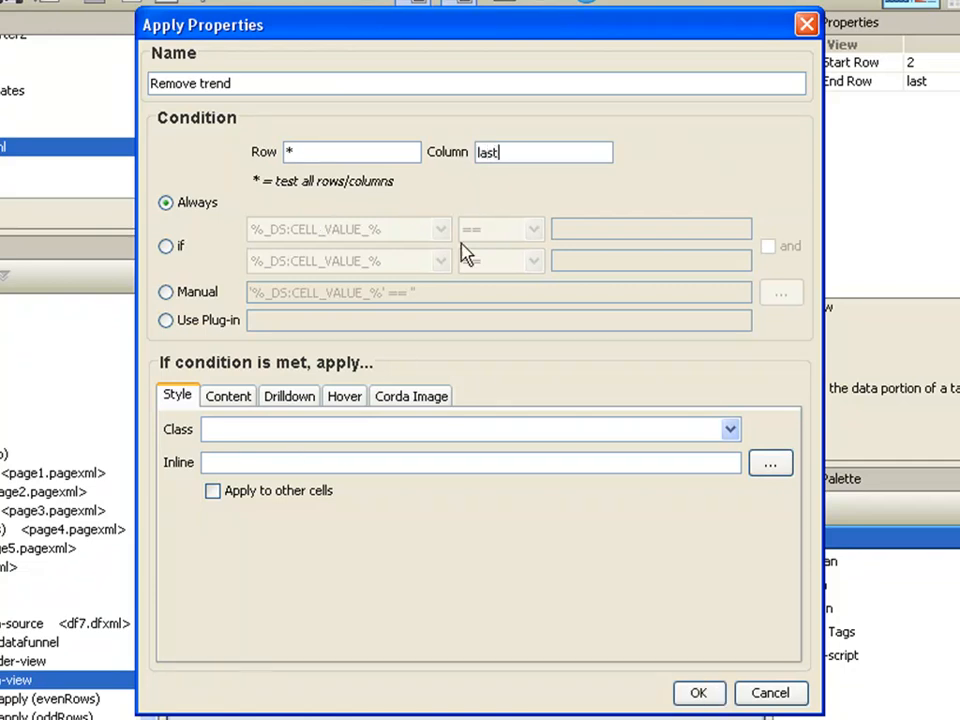
Step: Clear the rule's default content expression and set the content to Evaluate Value
click(230, 398)
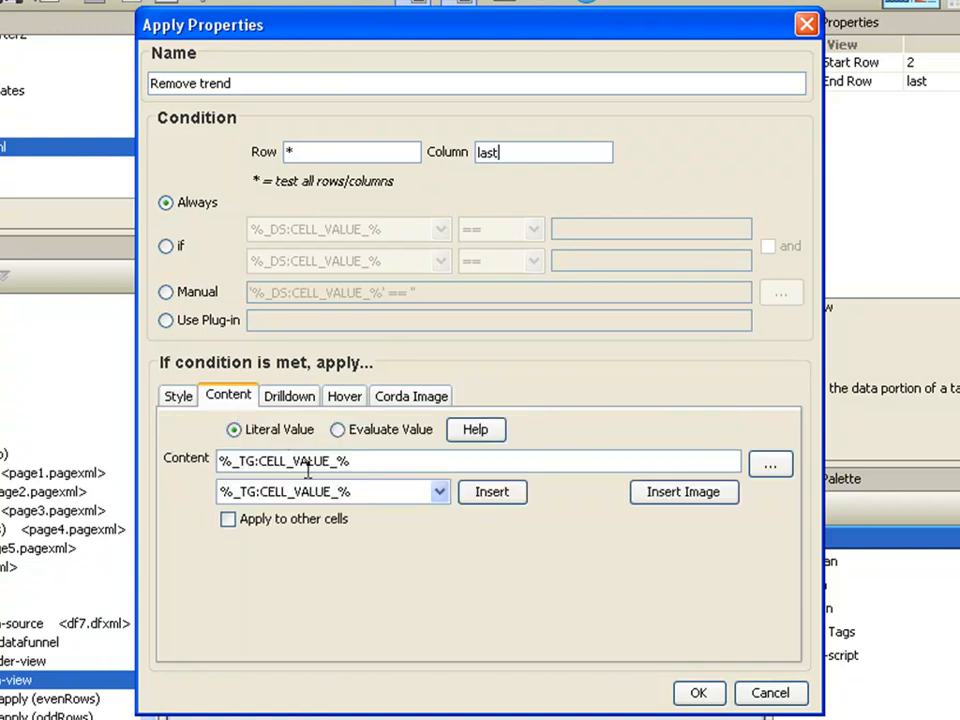
click(367, 461)
key(shift+Home)
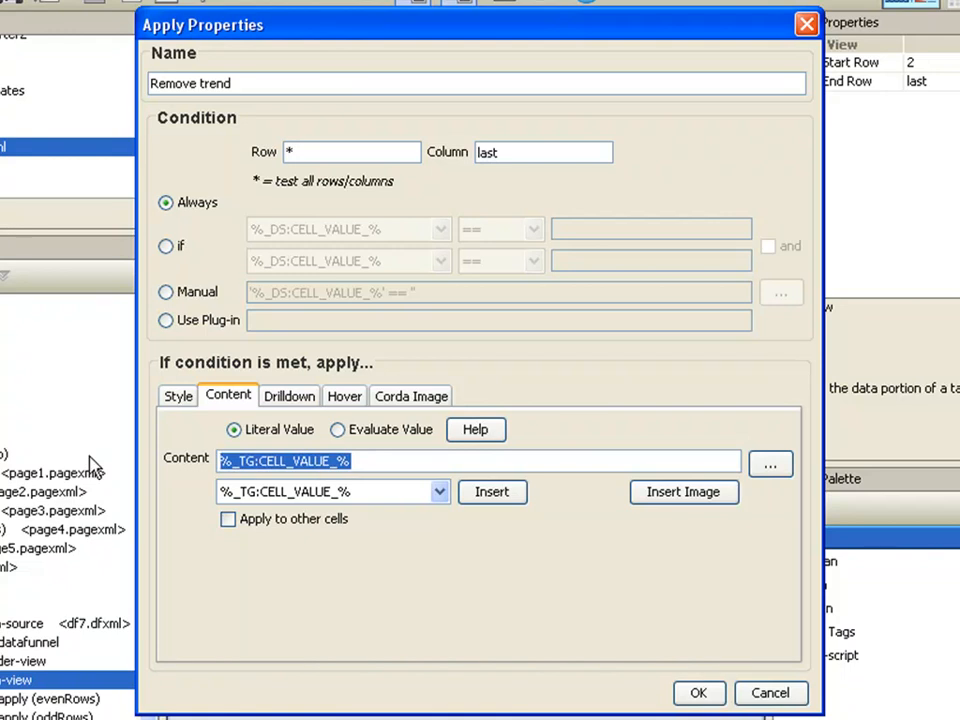
key(BackSpace)
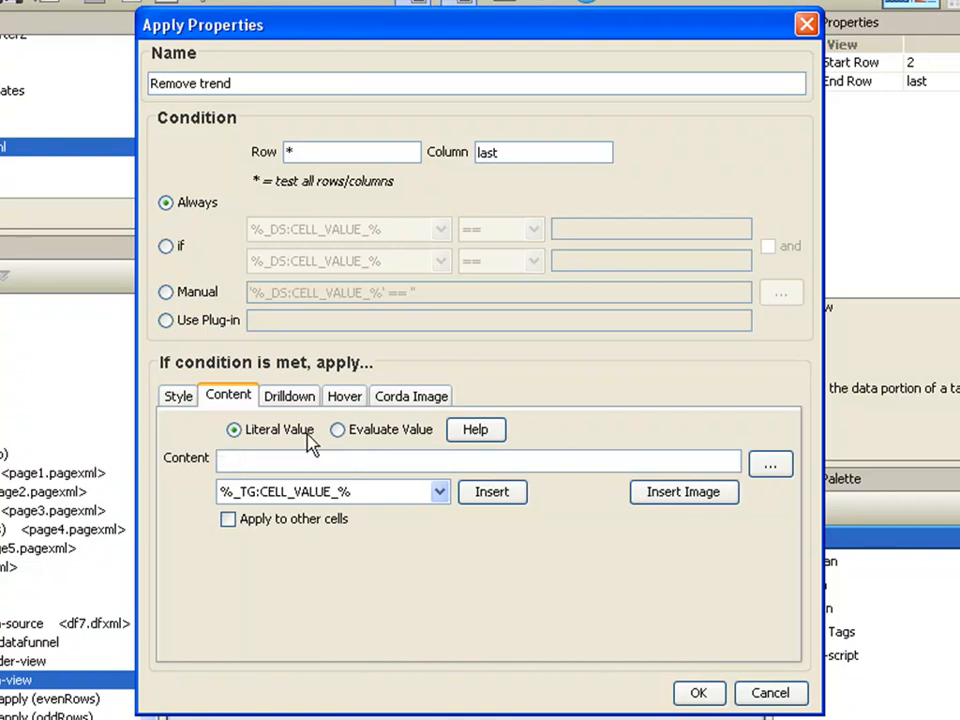
click(337, 430)
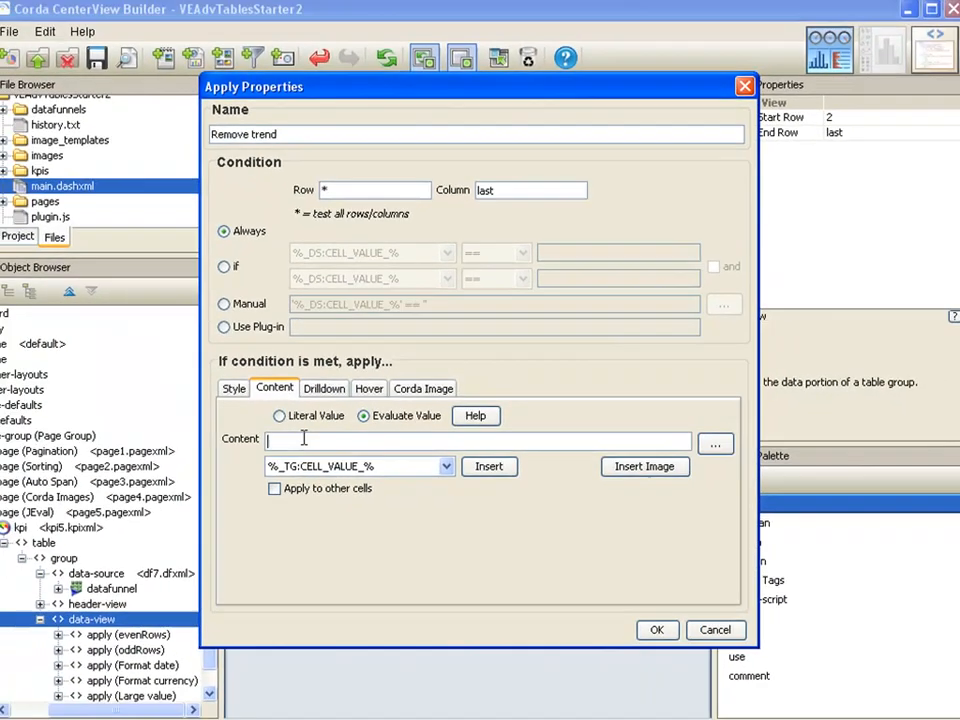
Step: Copy the replaceAll('foobar','o','x') example from the Internet Explorer help page into the rule's content in CenterView Builder
key(alt+Tab)
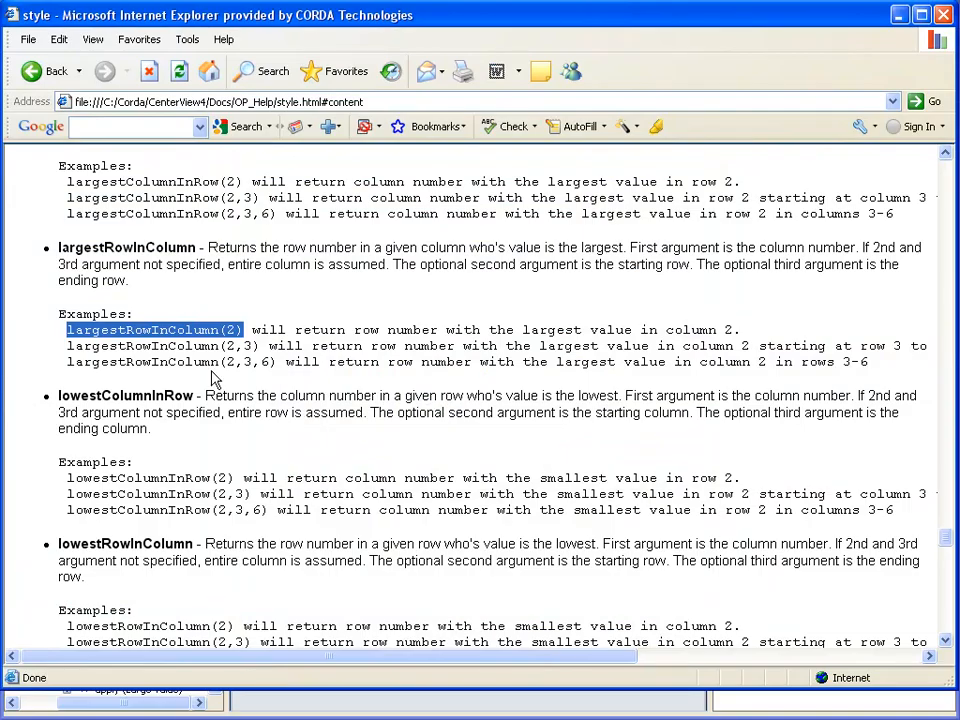
scroll(193, 392, up, 10)
scroll(193, 390, up, 20)
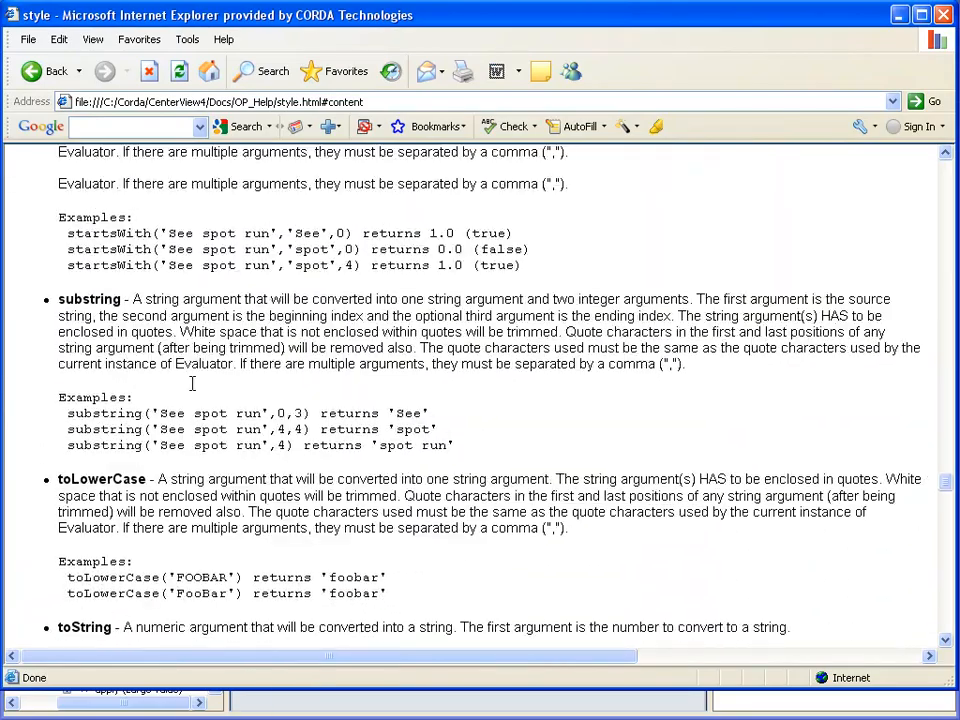
scroll(191, 385, down, 9)
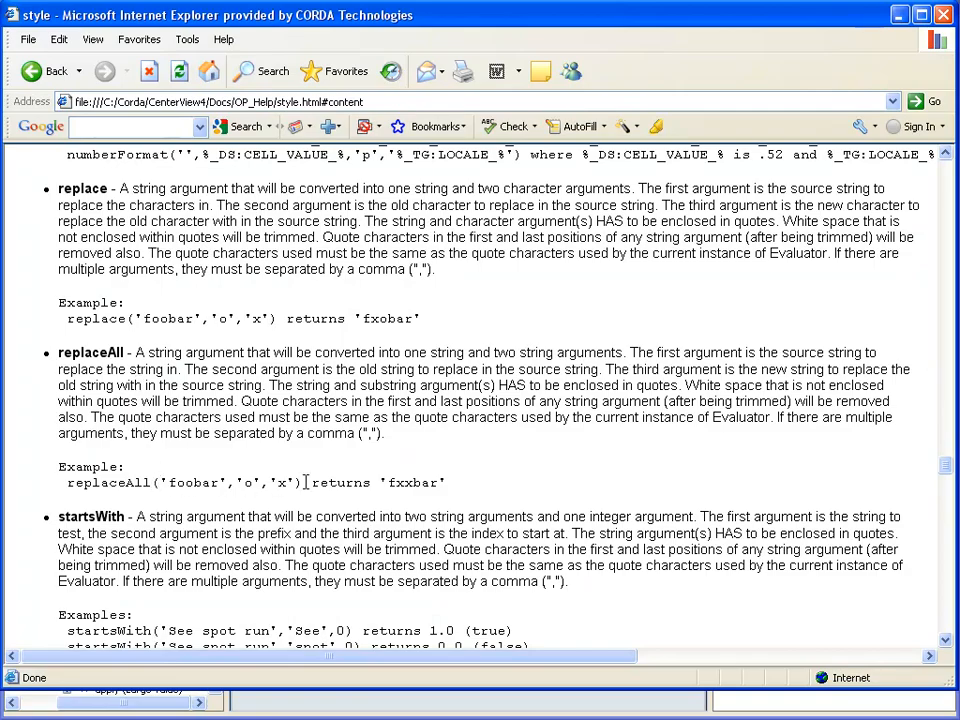
drag(303, 482, 67, 483)
key(ctrl+c)
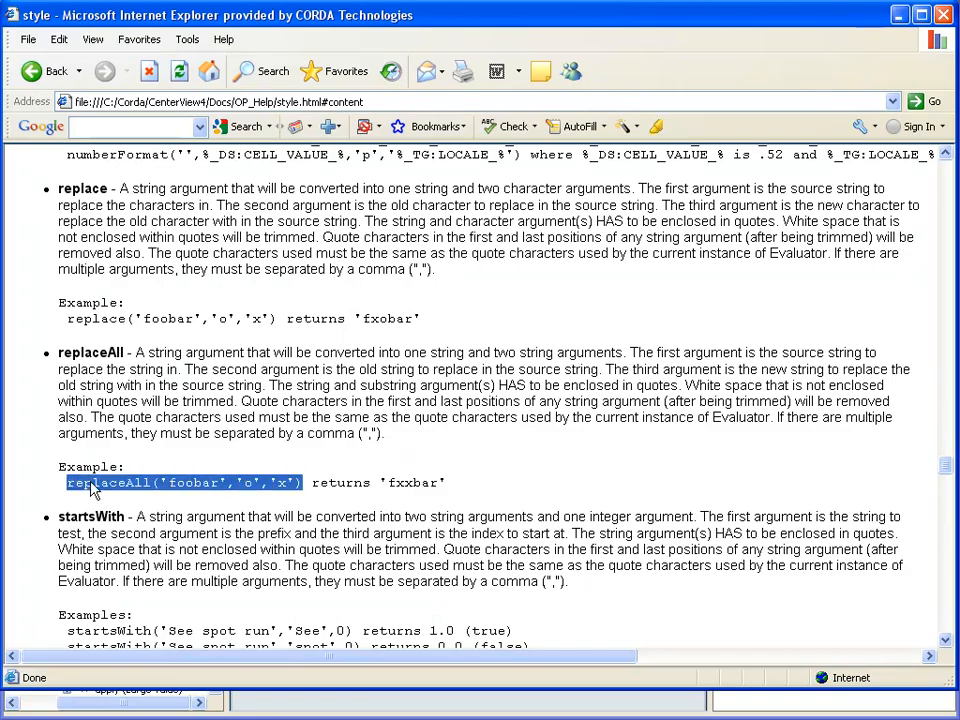
key(alt+Tab)
click(257, 460)
key(ctrl+v)
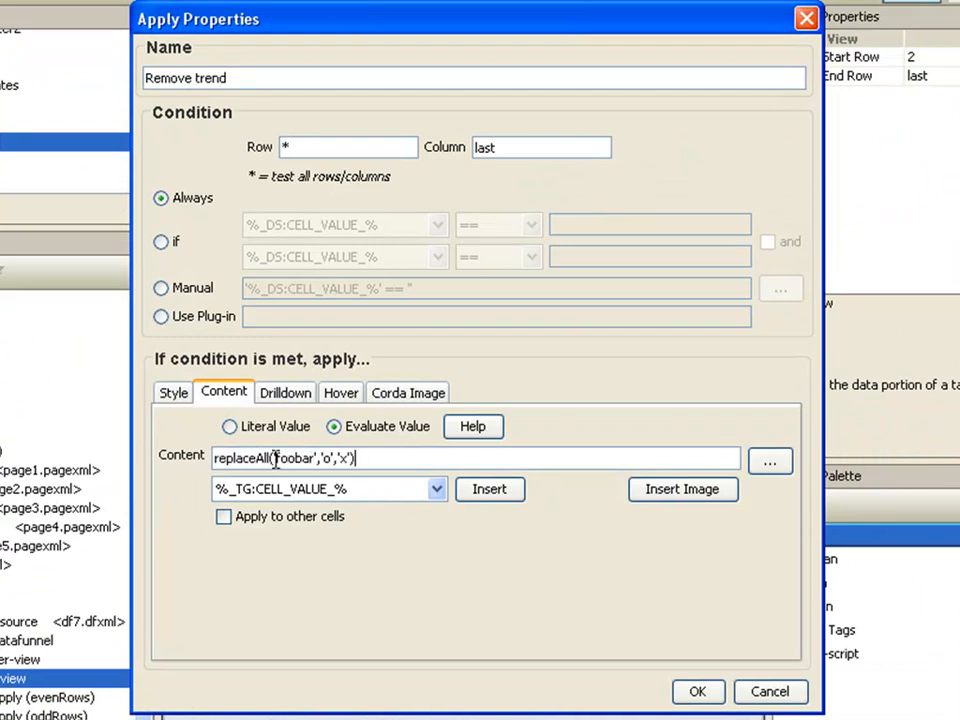
Step: Replace foobar in the replaceAll expression with %_TG:CELL_VALUE_% as the source string
drag(314, 457, 281, 457)
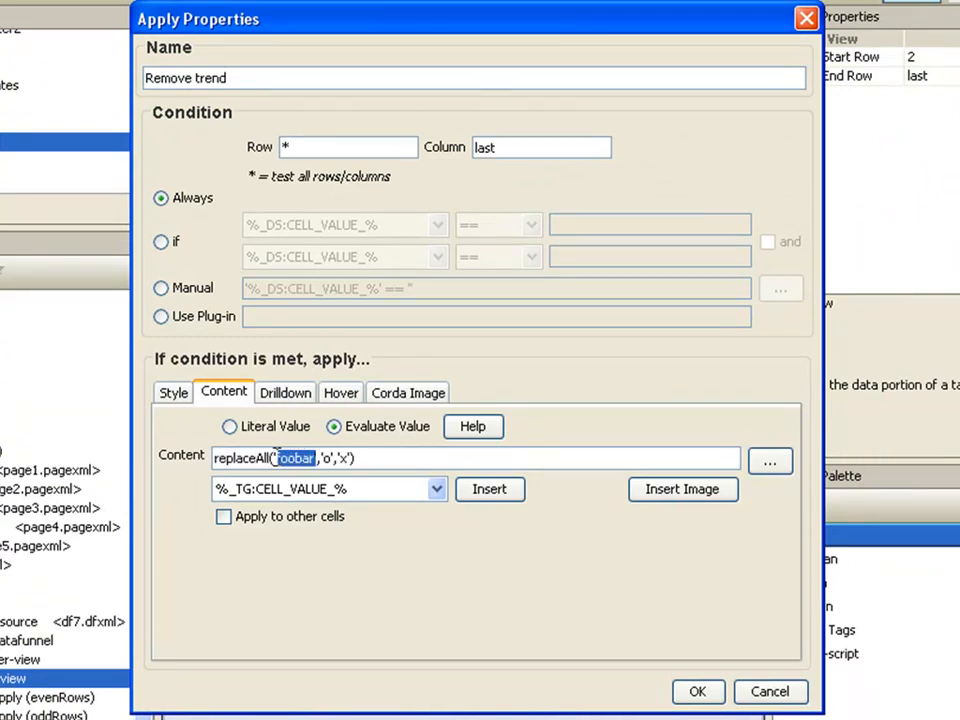
key(BackSpace)
key(BackSpace)
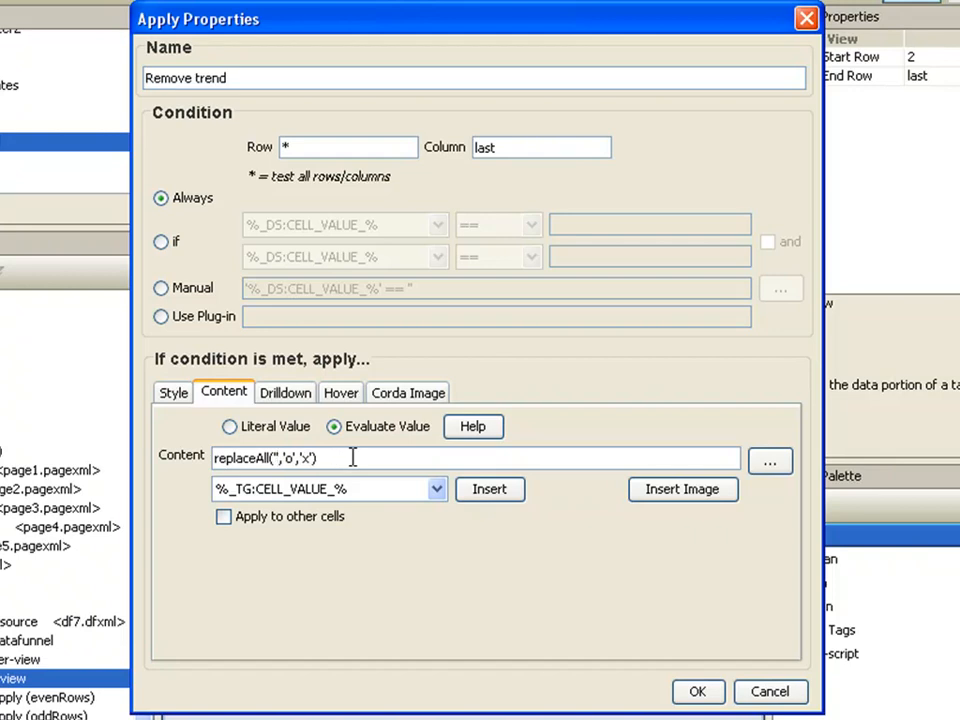
text(%_)
text(TG:CE)
text(LL)
text(_)
text(VALUE)
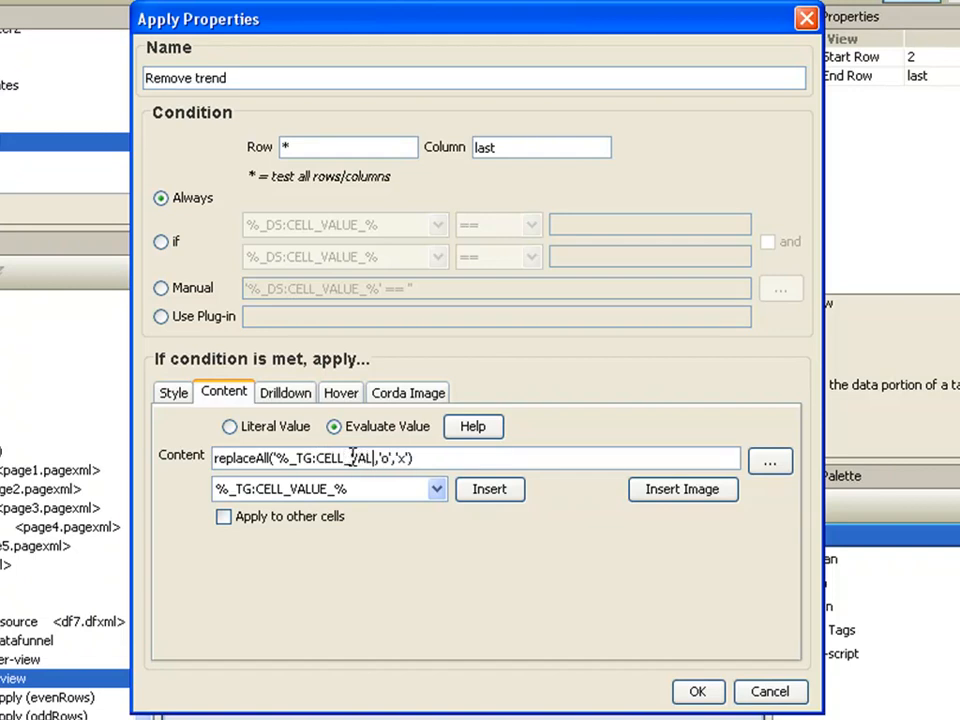
text(_%)
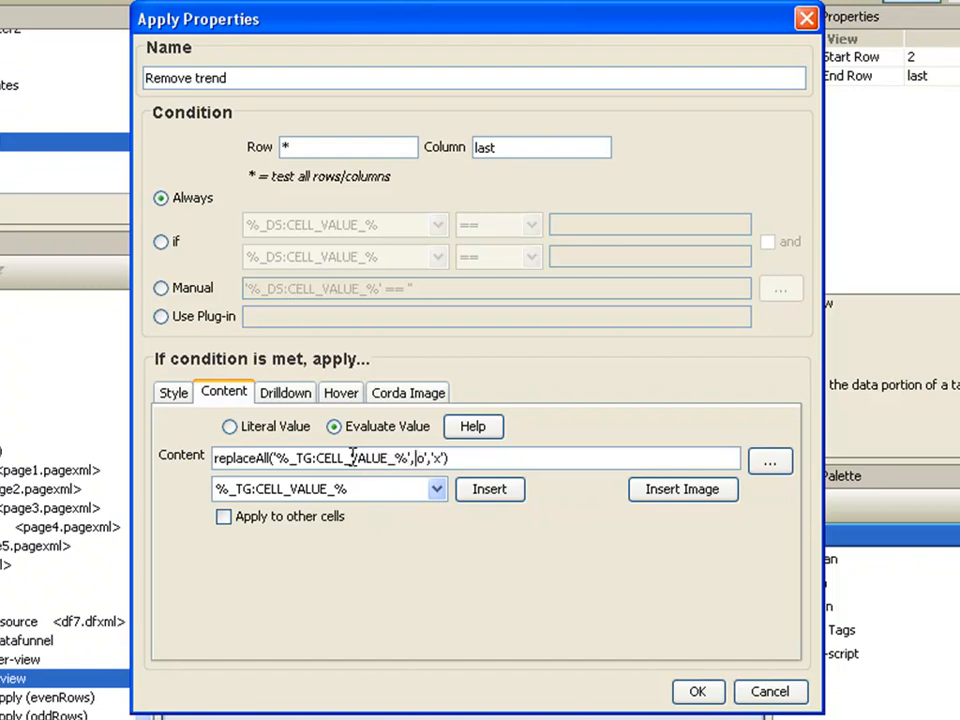
Step: Set replaceAll's search string to 'Trend' and its replacement to an empty string
key(BackSpace)
text(Trend)
key(Right)
key(Right)
key(Right)
key(Delete)
key(Right)
key(Right)
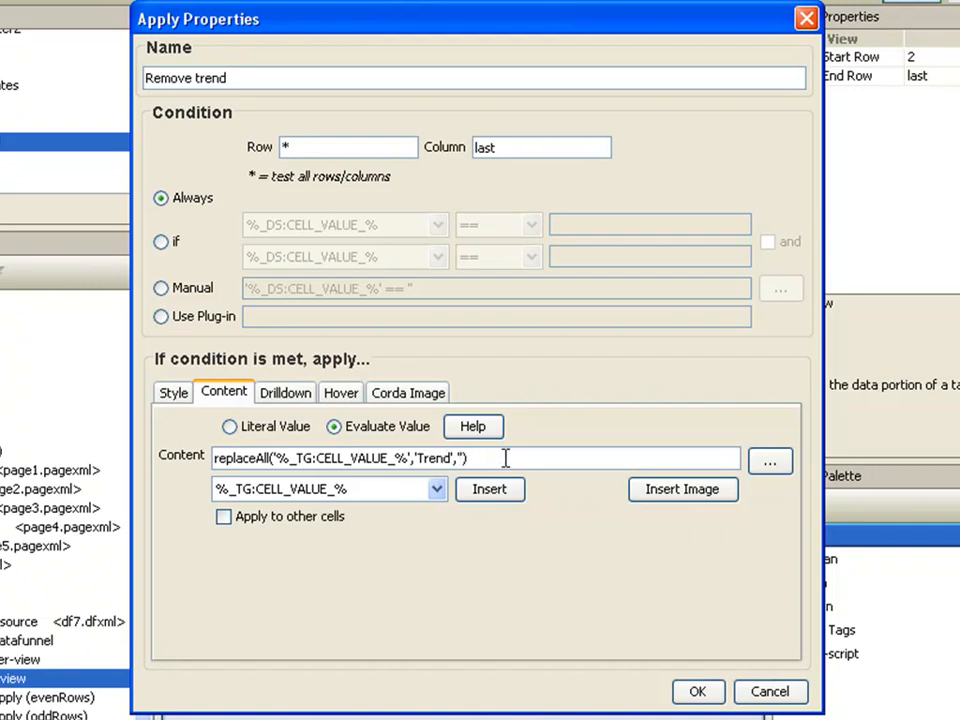
Step: Wrap the replaceAll expression in trim() and apply the "Remove trend" rule
text(trim)
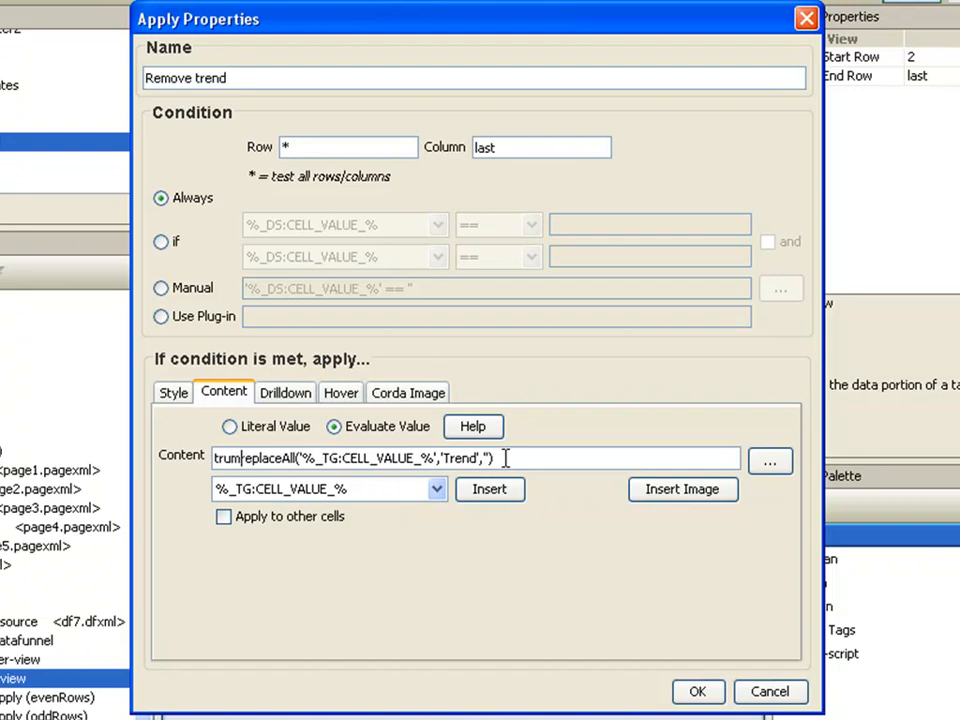
text(()
text())
click(697, 689)
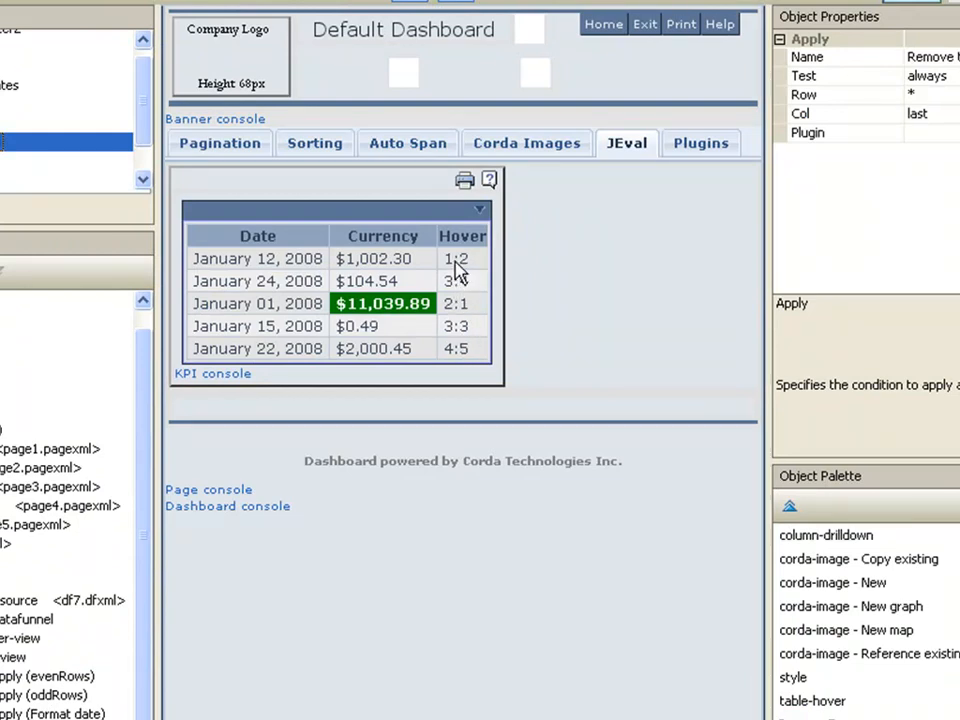
Step: Check the datafunnel's source values, and add a data-view apply rule named "Trend up" with row * and column last
click(5, 621)
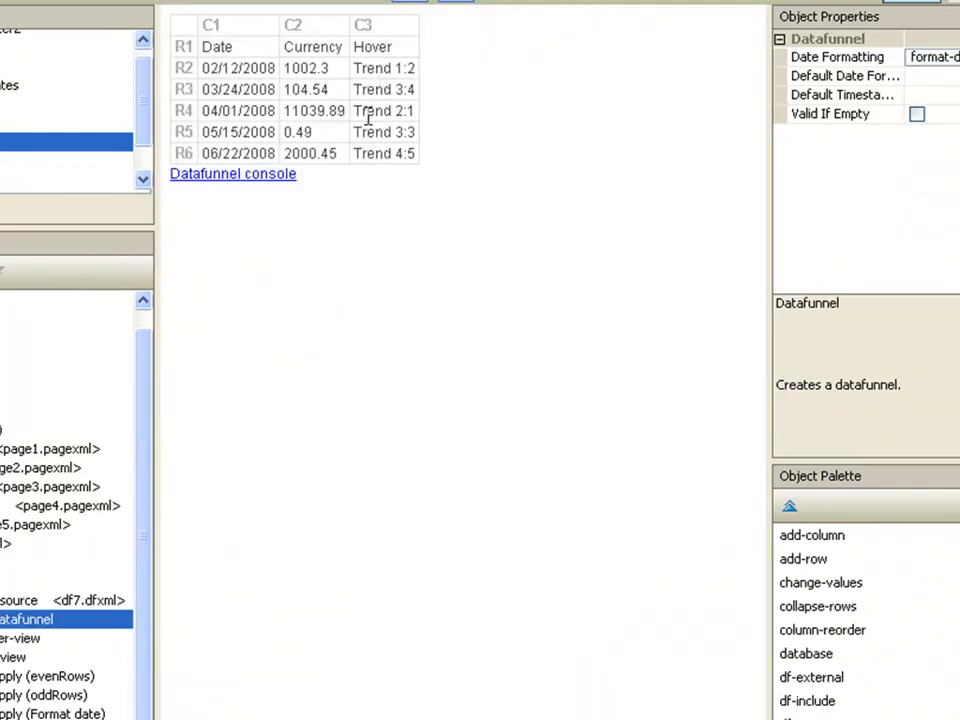
click(34, 656)
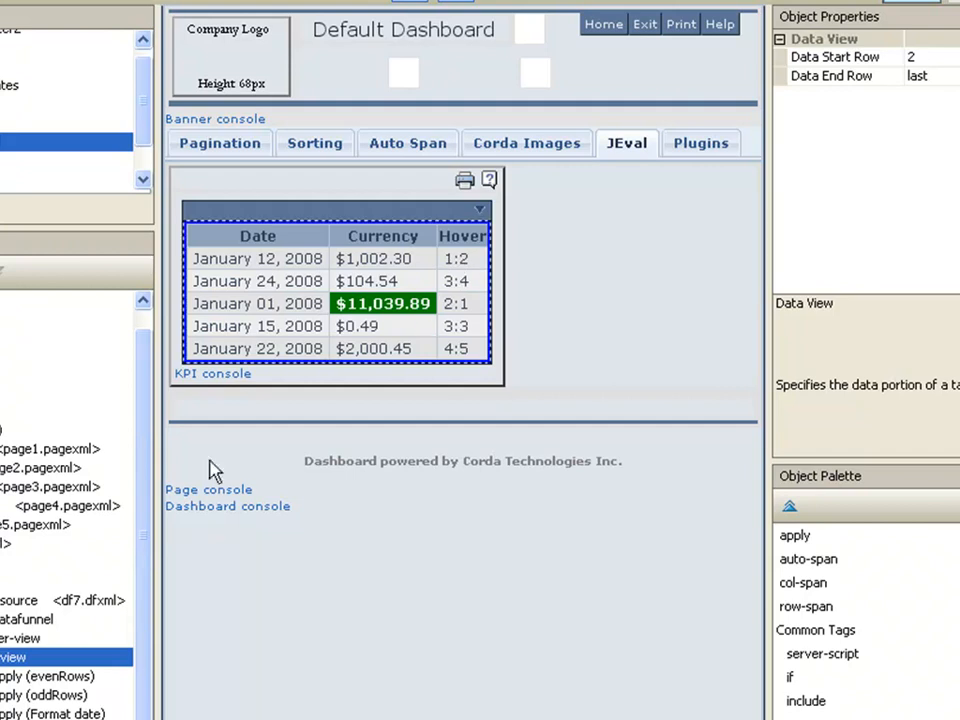
double_click(928, 538)
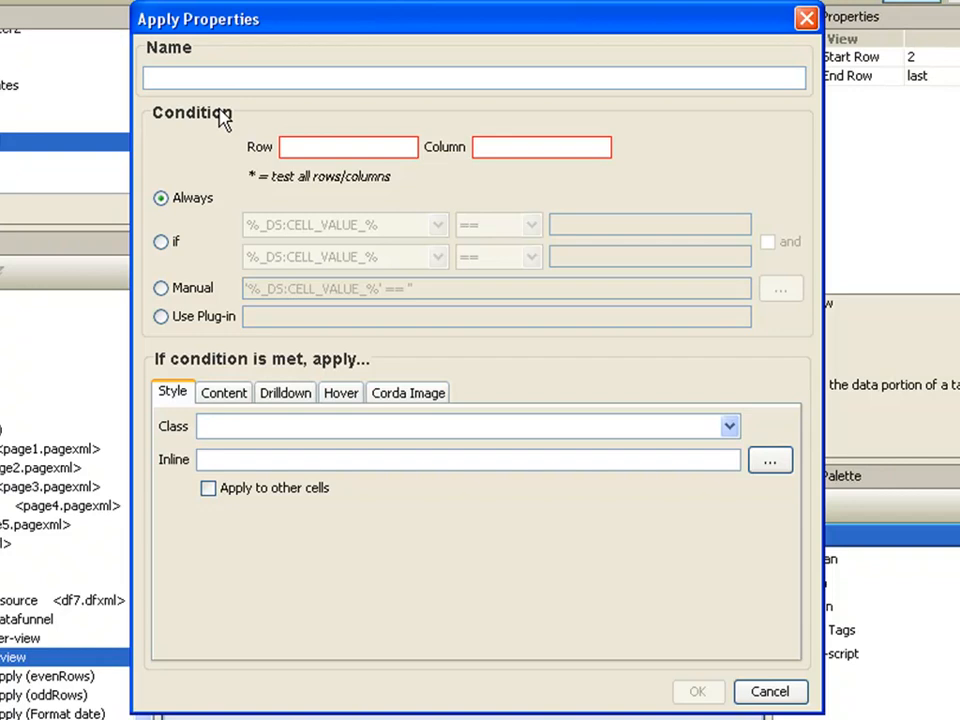
text(Trend)
click(307, 144)
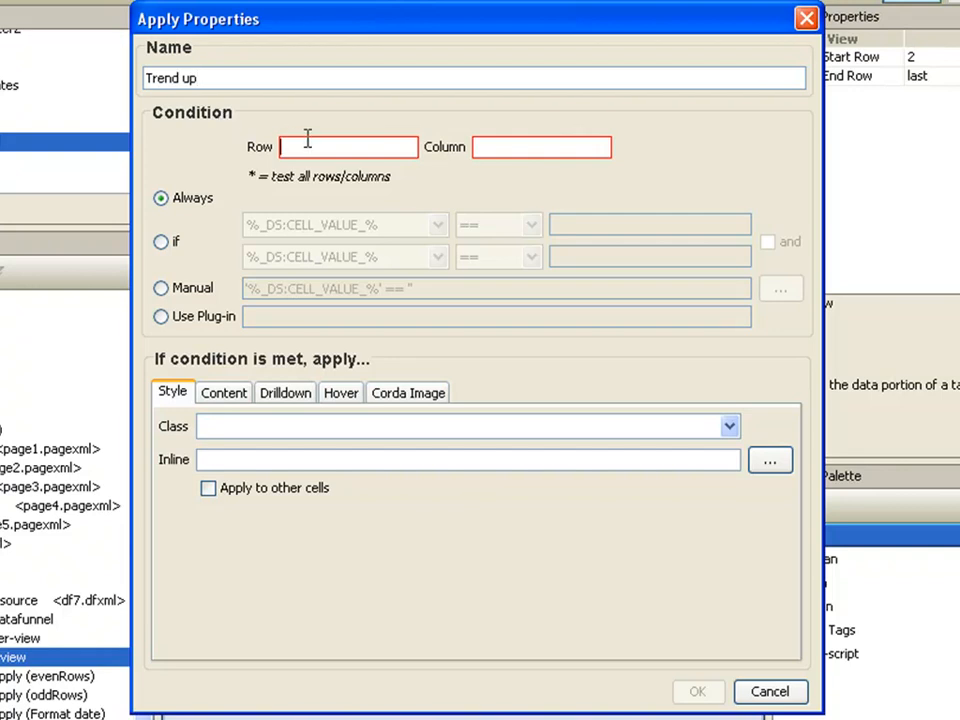
text(*)
key(Tab)
text(last)
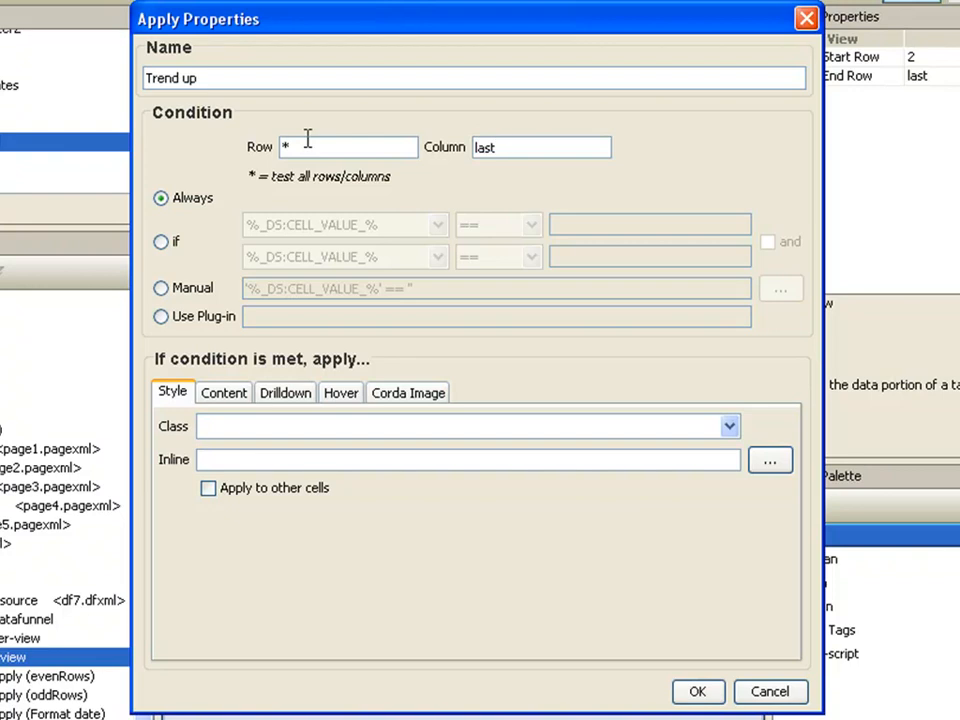
Step: Set the "Trend up" rule's condition to Manual and clear its default expression
click(163, 241)
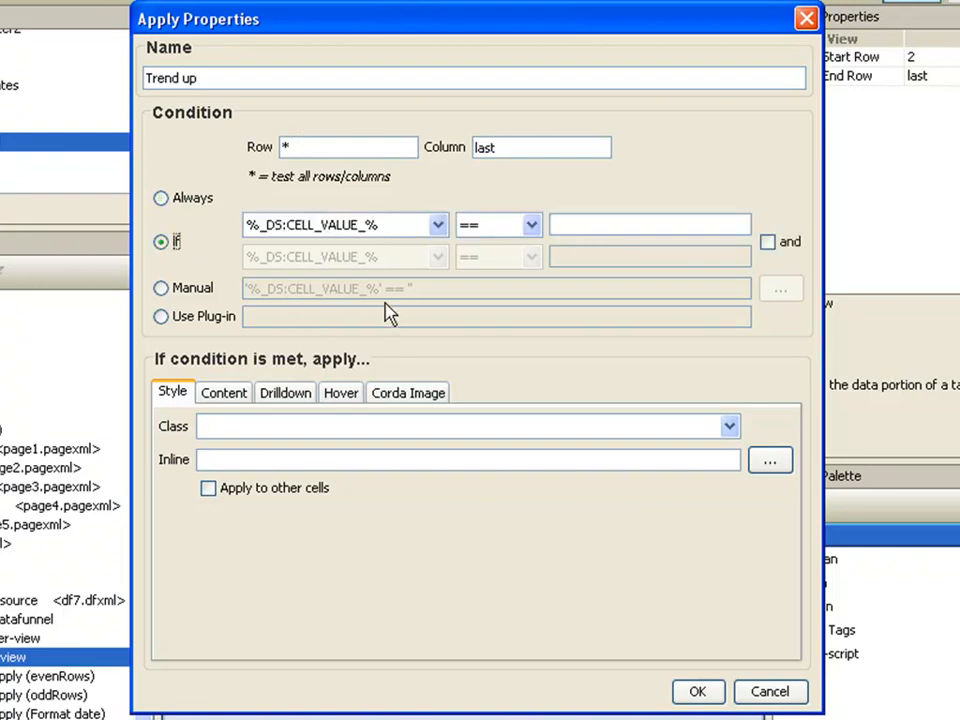
click(206, 288)
drag(416, 289, 207, 288)
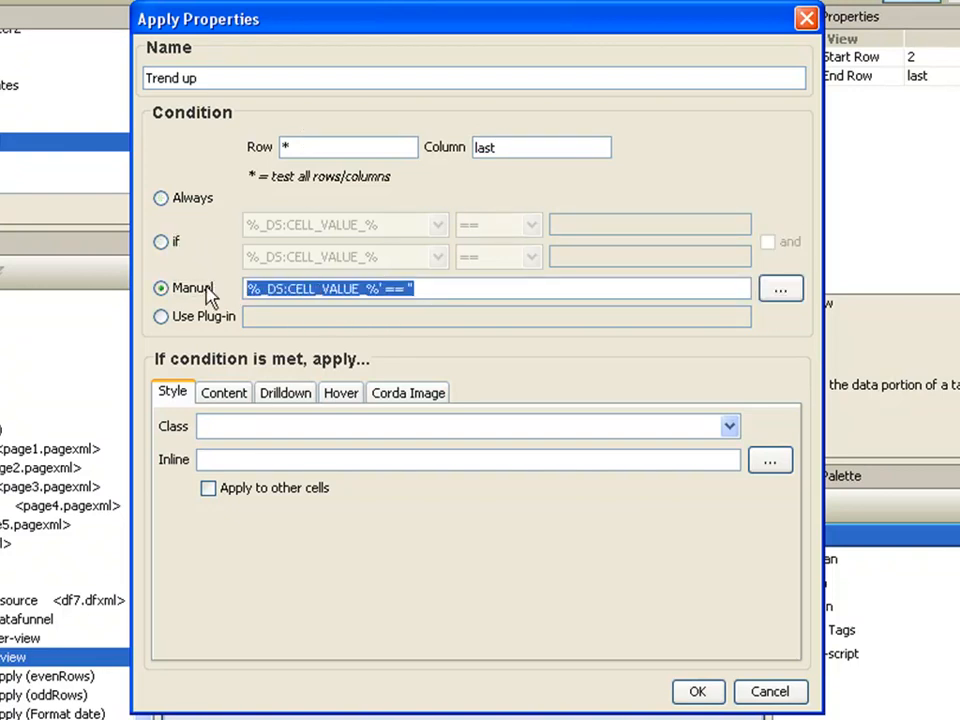
key(BackSpace)
Step: Begin the manual test condition in its editor with getMatch('%_DS:CELL_VALUE_%', as the function and first argument
click(767, 292)
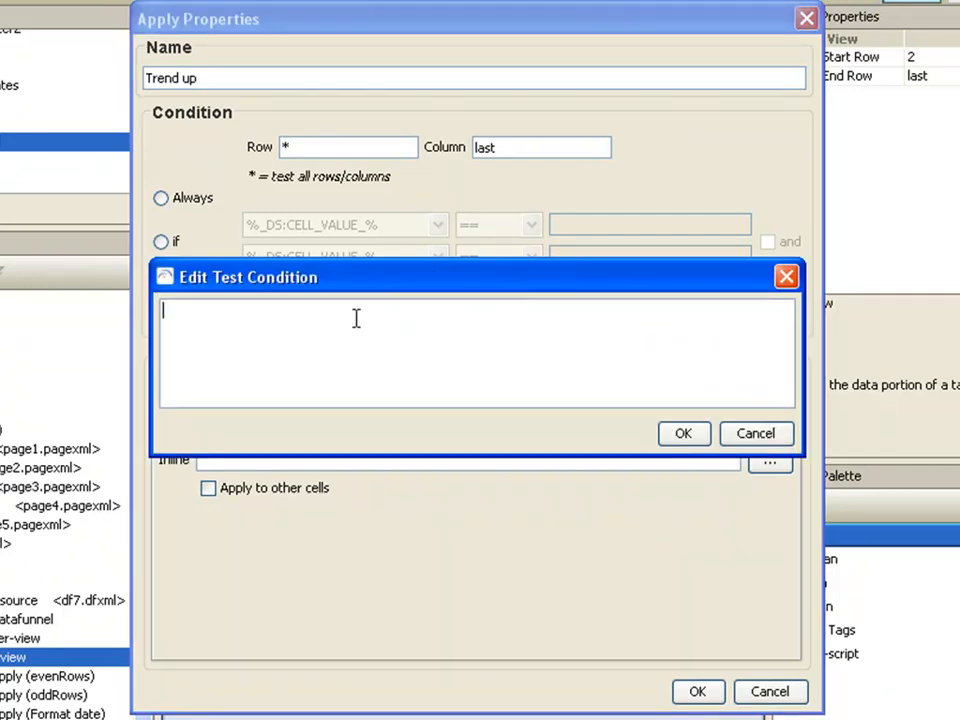
text(getMatch)
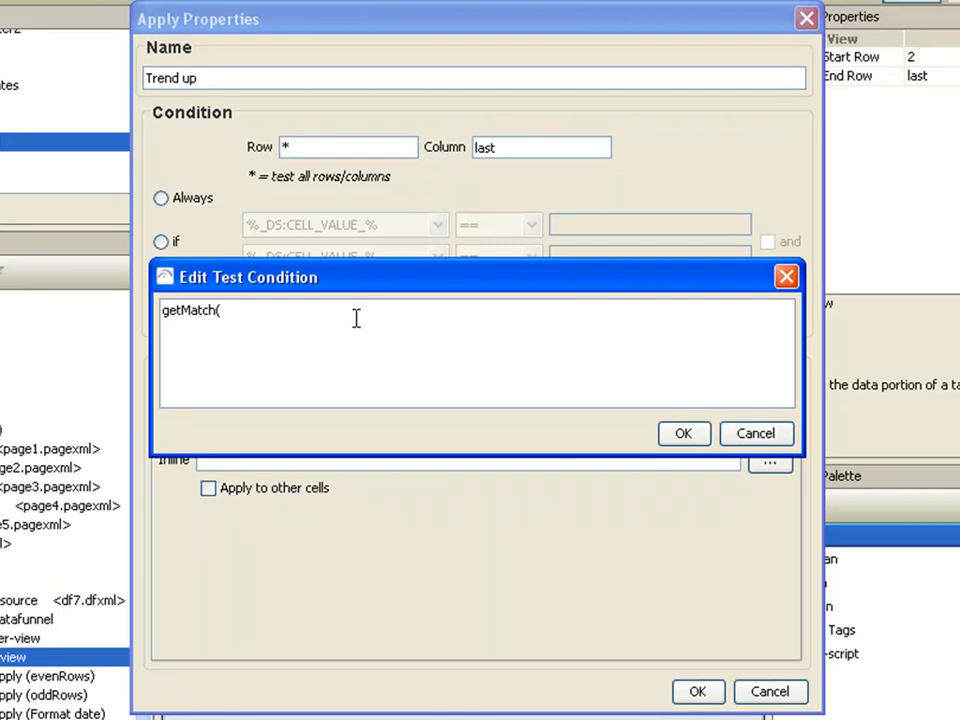
text(('%)
text(_DF)
text(S:)
text(CELL_)
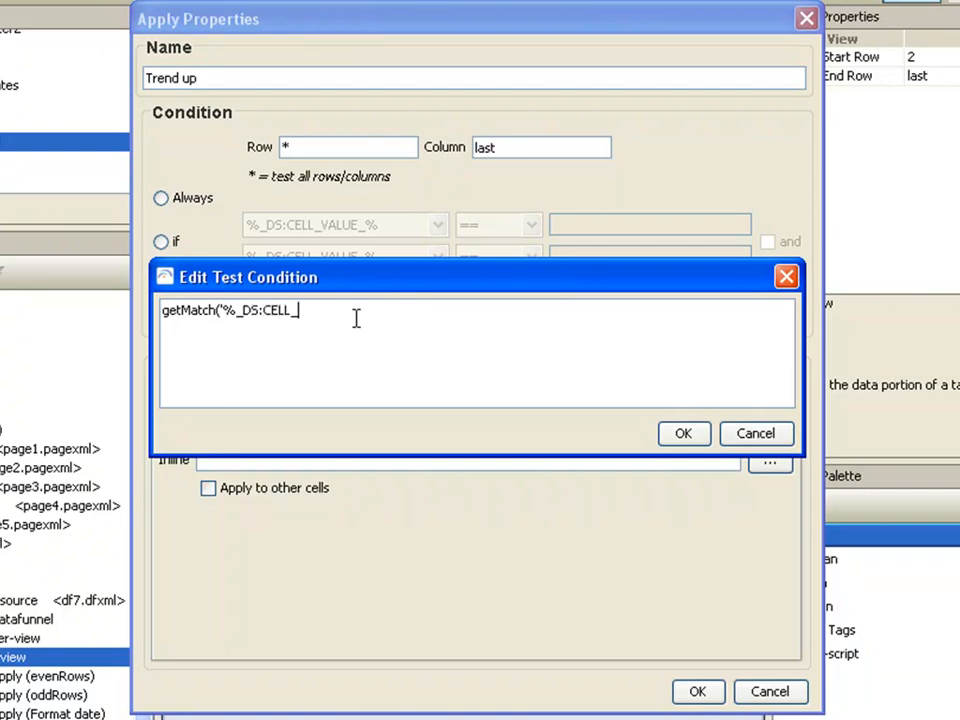
text(VALUE)
text(_%)
text(',)
Step: Complete the getMatch call with the pattern '.*Trend.+:(\d).*' and group number 1
text(*)
text(')
text(Tren)
text(d.+:)
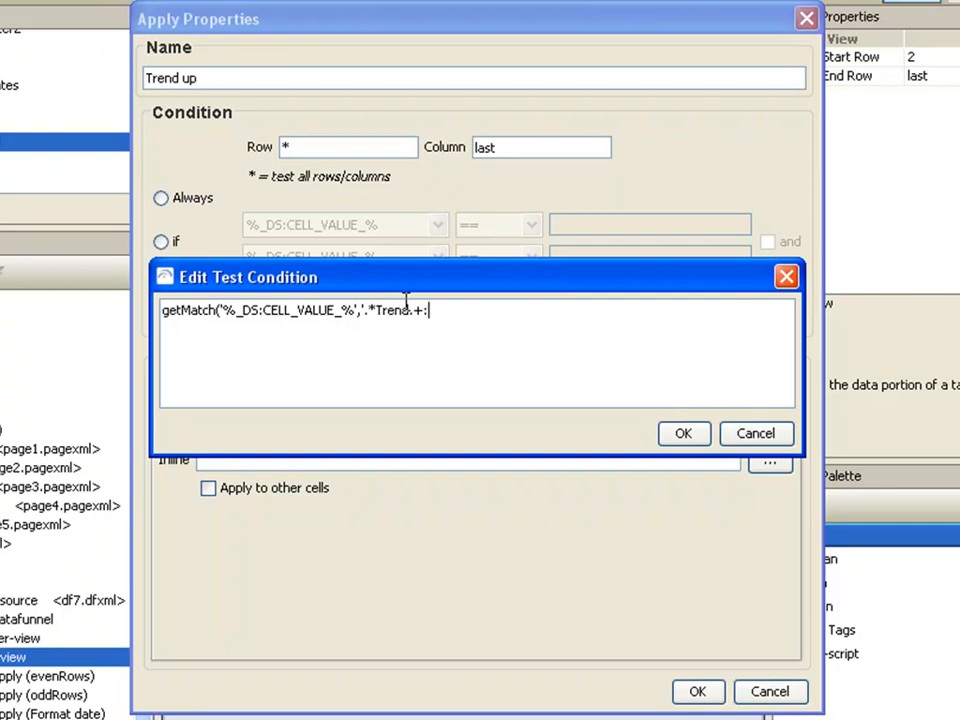
text((\d))
key(Left)
key(Left)
key(Left)
key(Left)
key(Left)
key(Left)
key(Right)
key(Delete)
text(\)
key(End)
text(.*',1))
Step: Wrap the getMatch call in currencyToNumber() and add a > operator after it
text(currencyT)
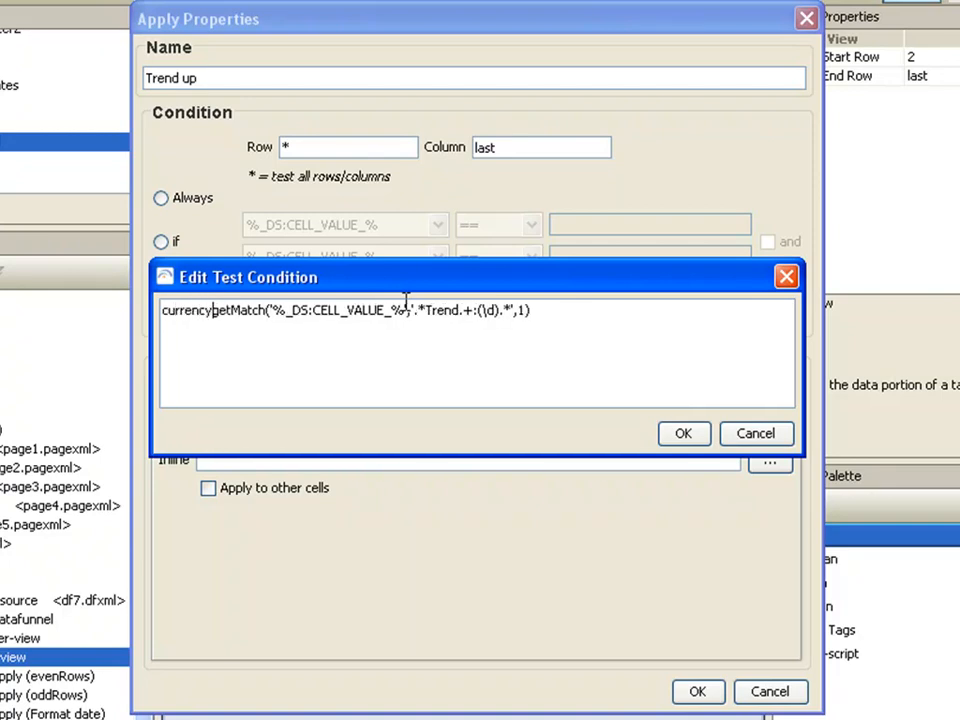
text(oNumber)
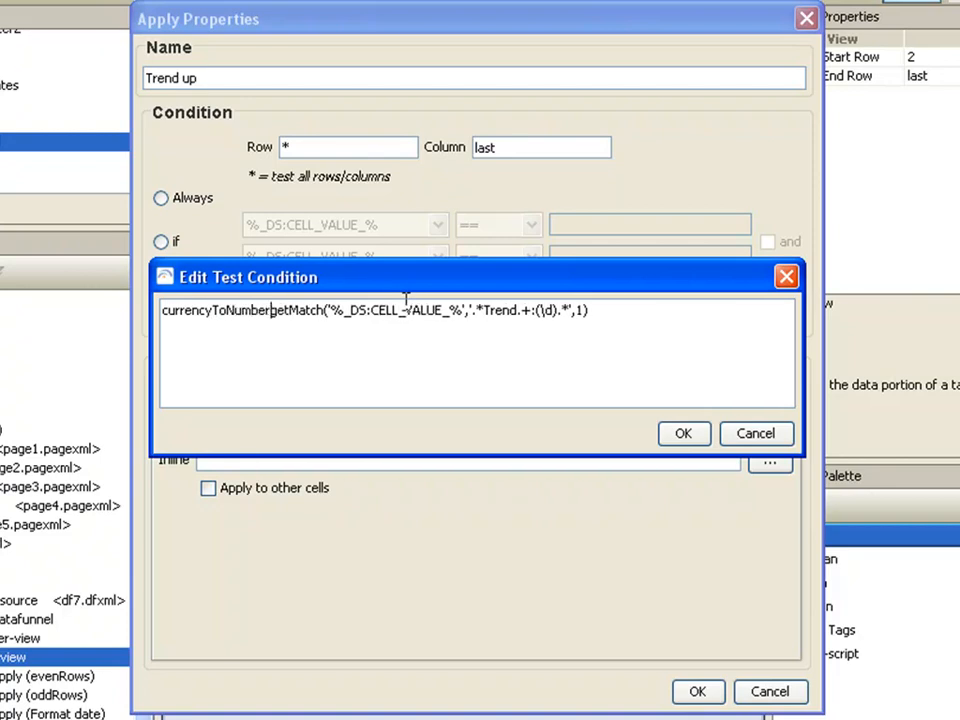
text(()
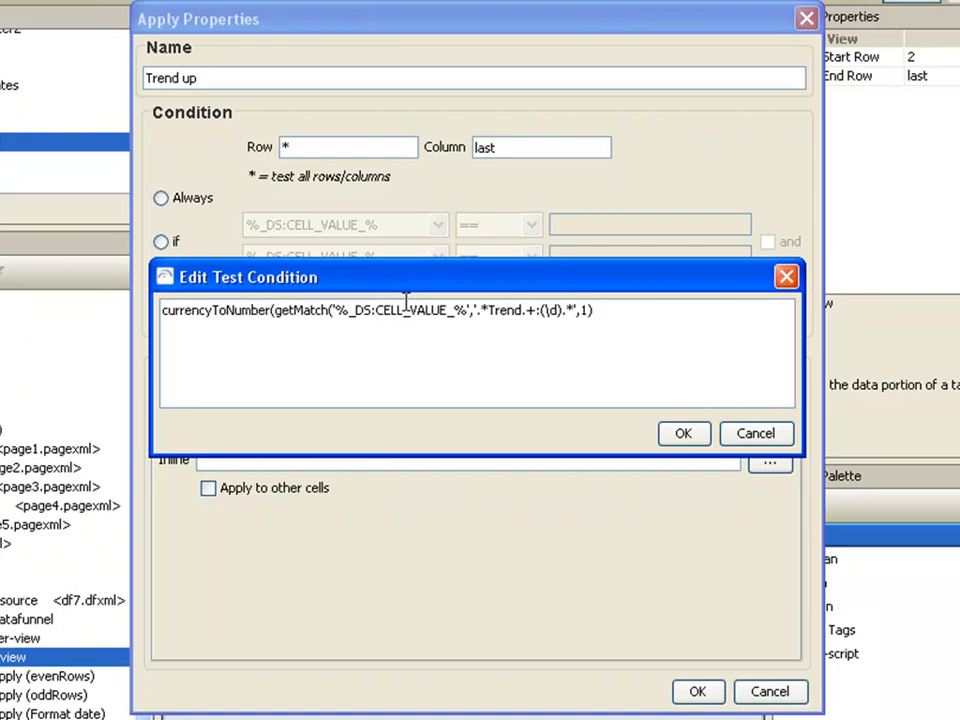
key(End)
text() >)
Step: Duplicate the whole currencyToNumber expression onto a new line as the second operand of the > comparison
key(Left)
key(Left)
key(shift+Home)
key(ctrl+c)
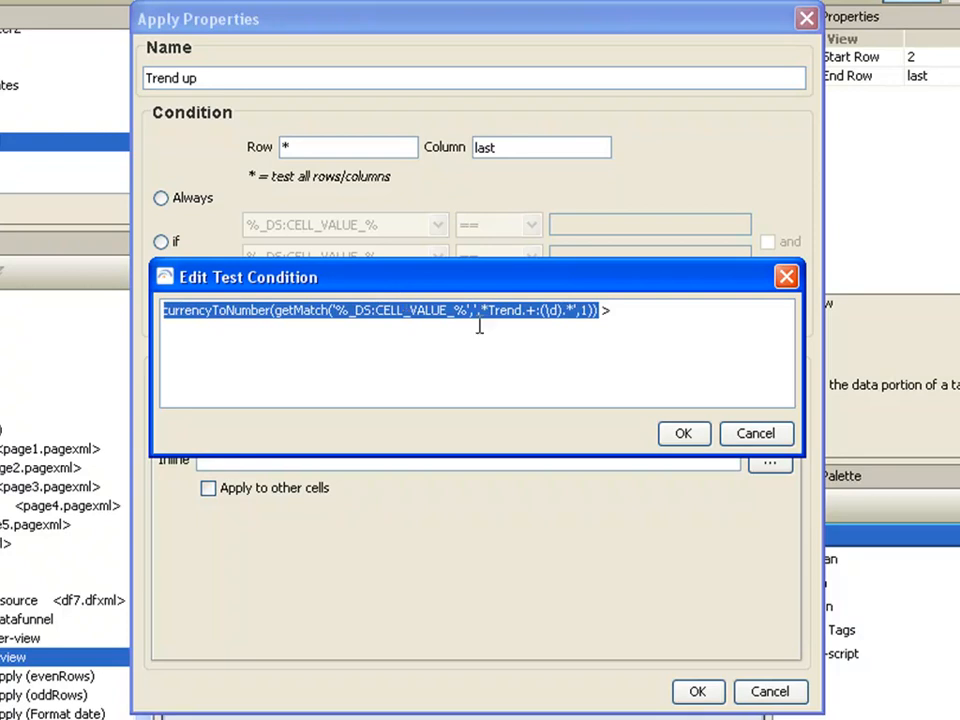
click(644, 316)
key(Return)
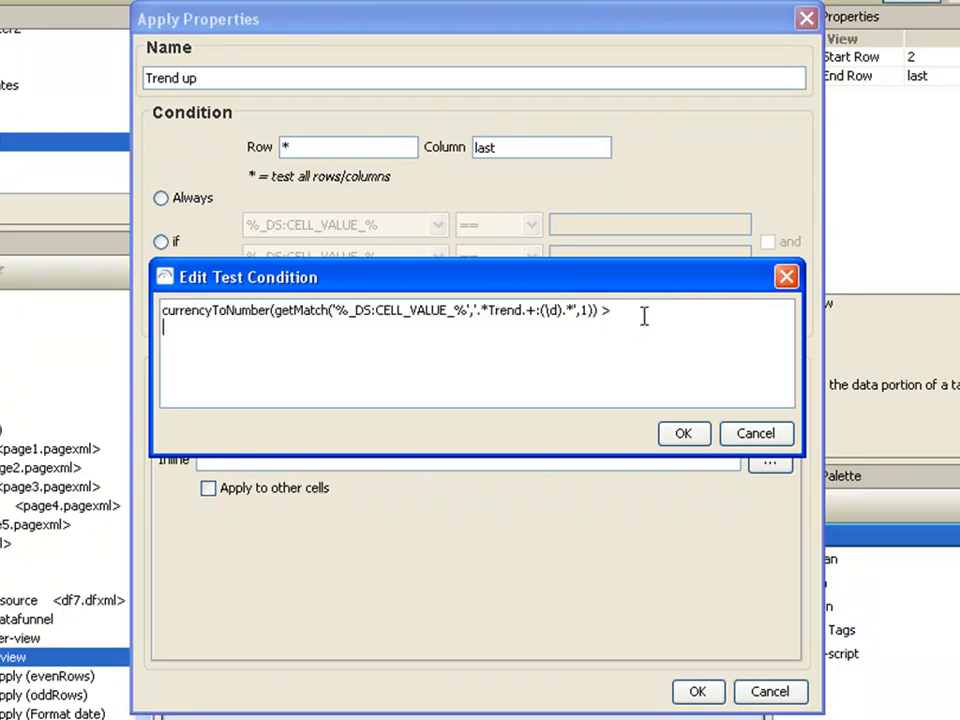
key(ctrl+v)
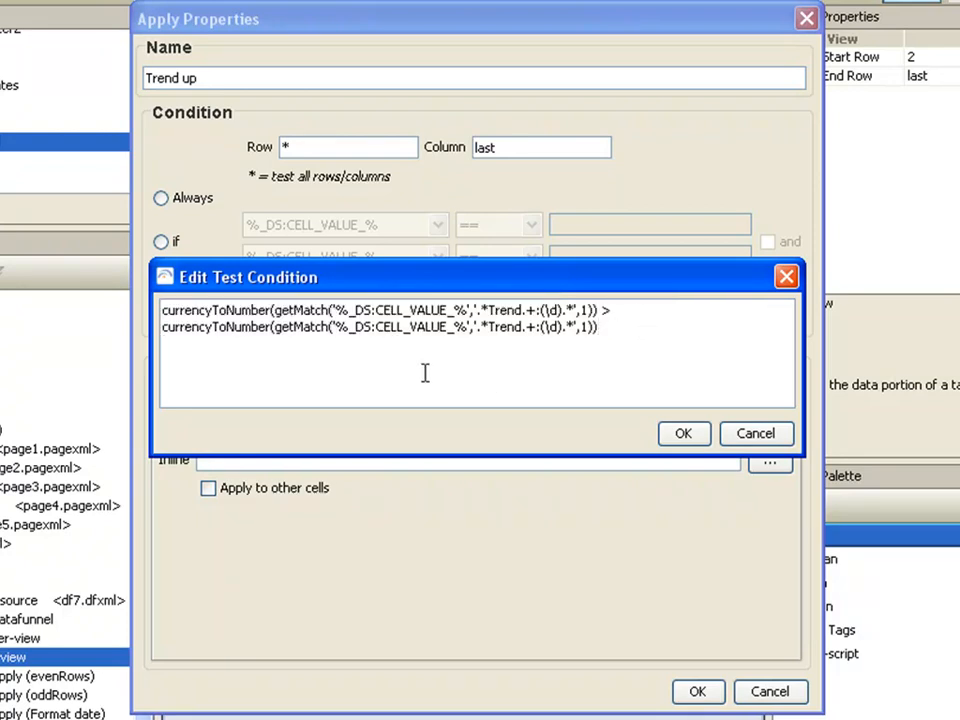
Step: Change the second expression's pattern to '.*Trend.+(\d):.*' and accept the test condition
drag(541, 327, 547, 327)
key(Left)
key(BackSpace)
key(Right)
key(Right)
key(Right)
key(Right)
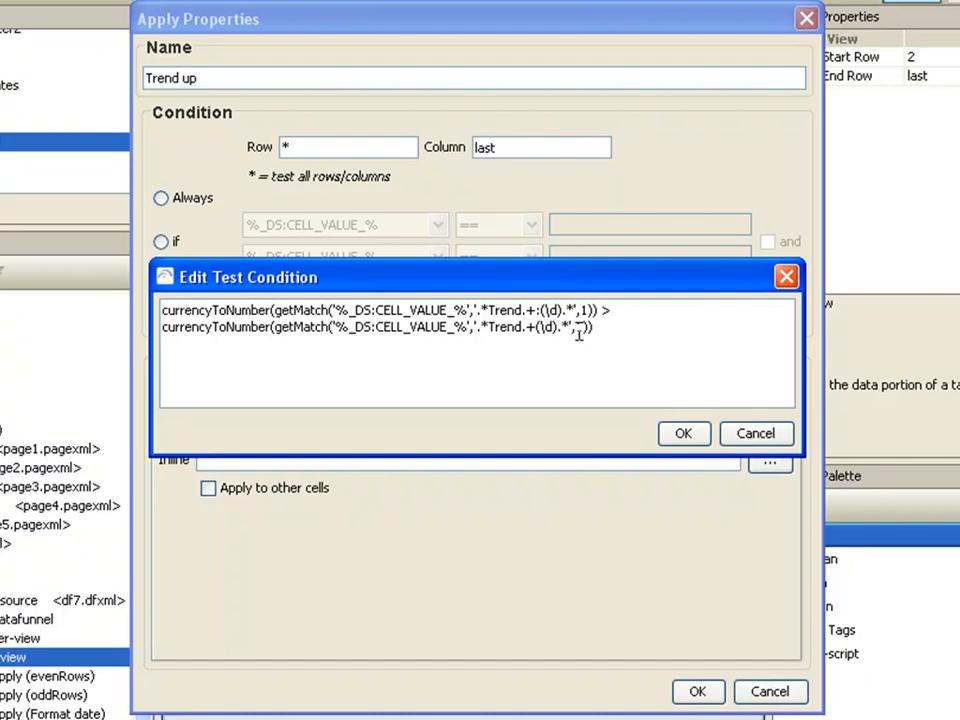
text(:)
click(675, 436)
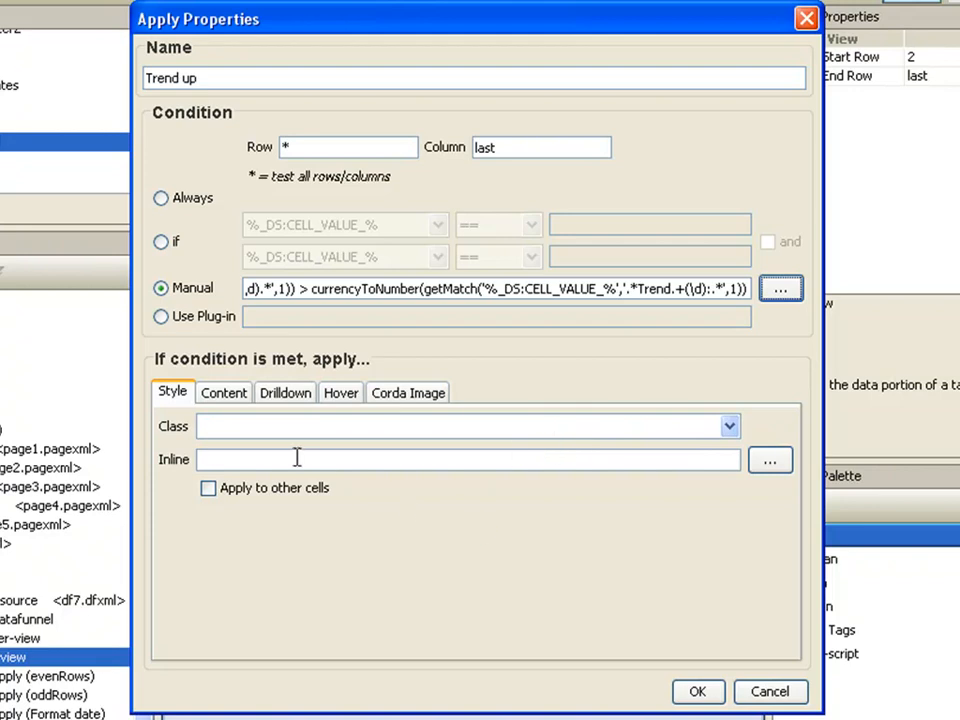
Step: Give the "Trend up" rule the literal hover content UP, save it, and check the hover text in the table's last column
click(343, 397)
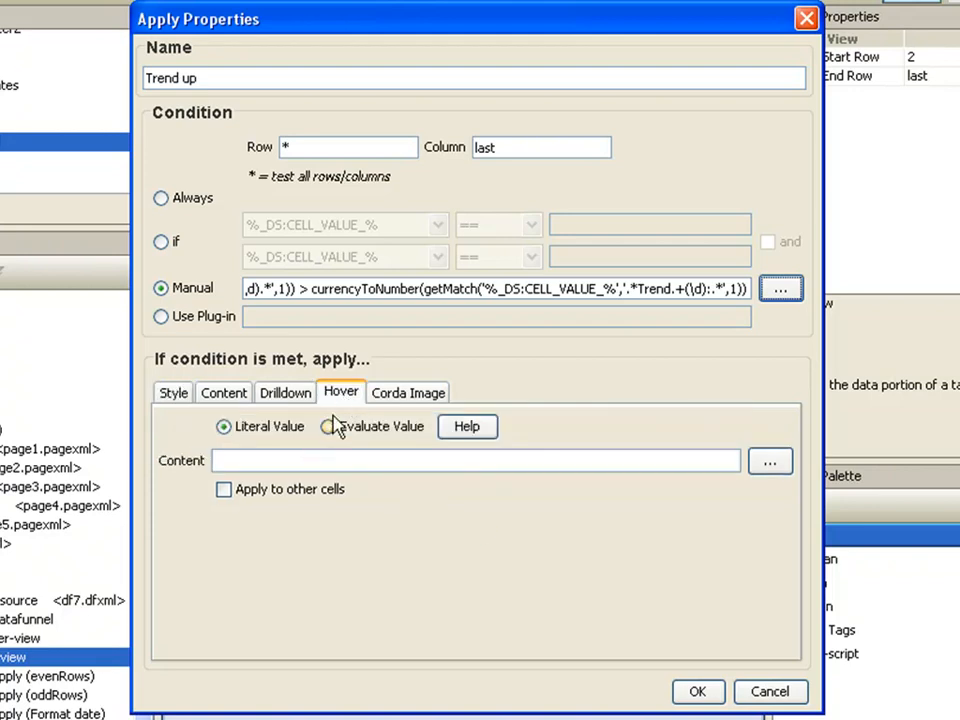
click(306, 458)
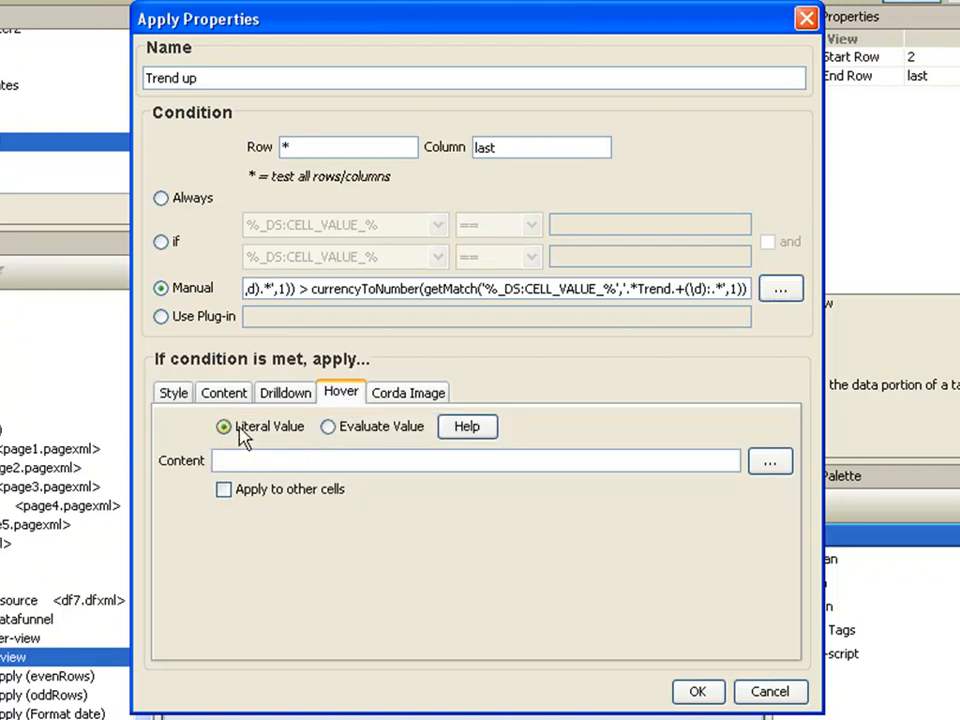
text(UP)
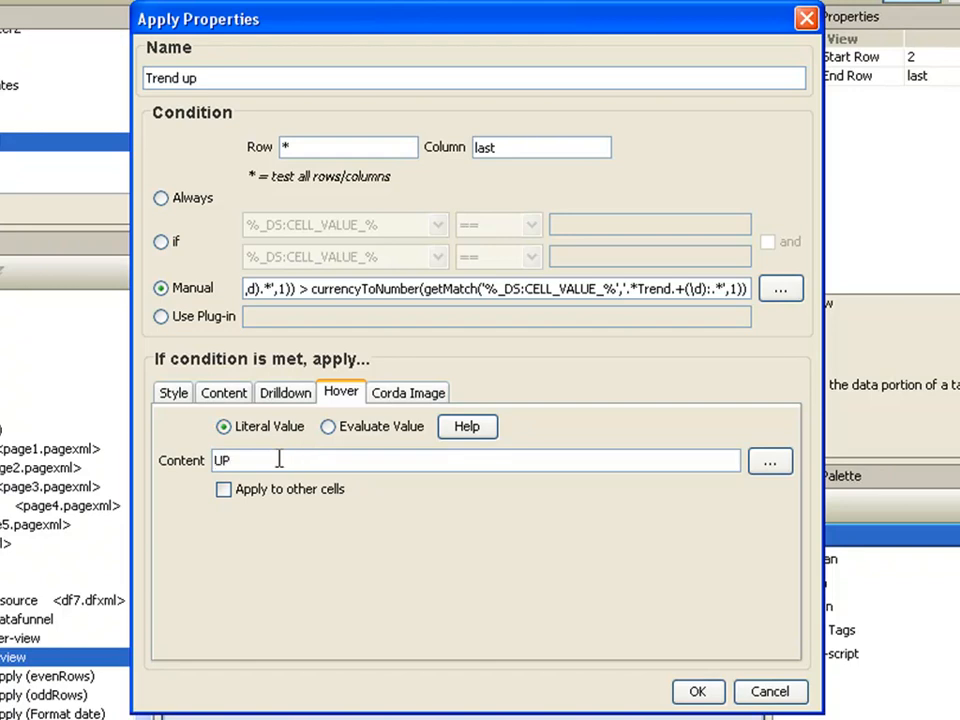
click(698, 690)
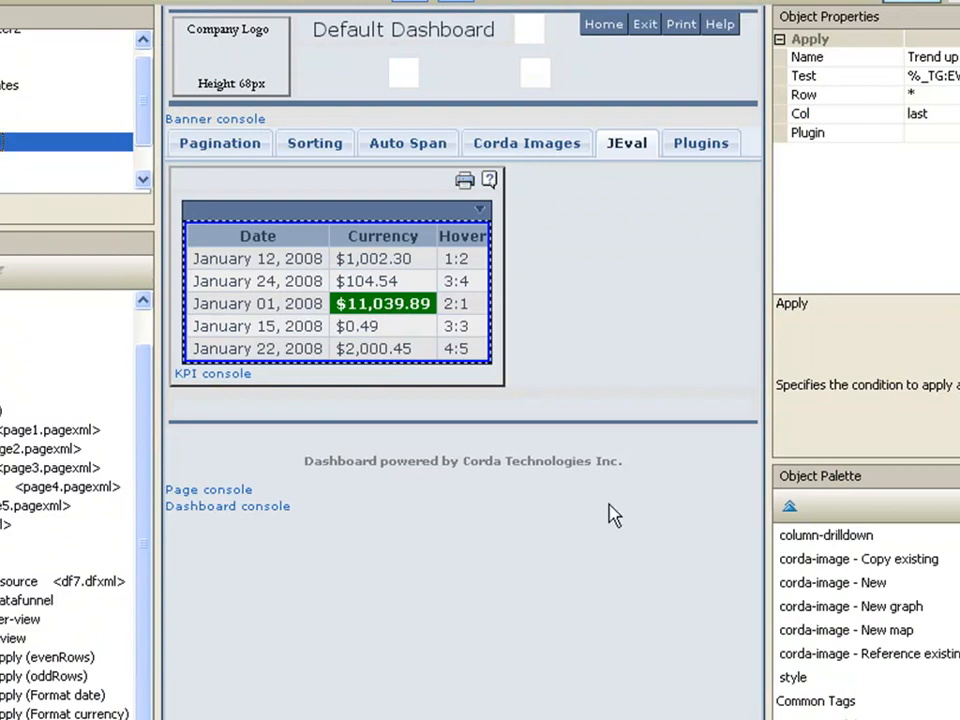
mouse_move(461, 265)
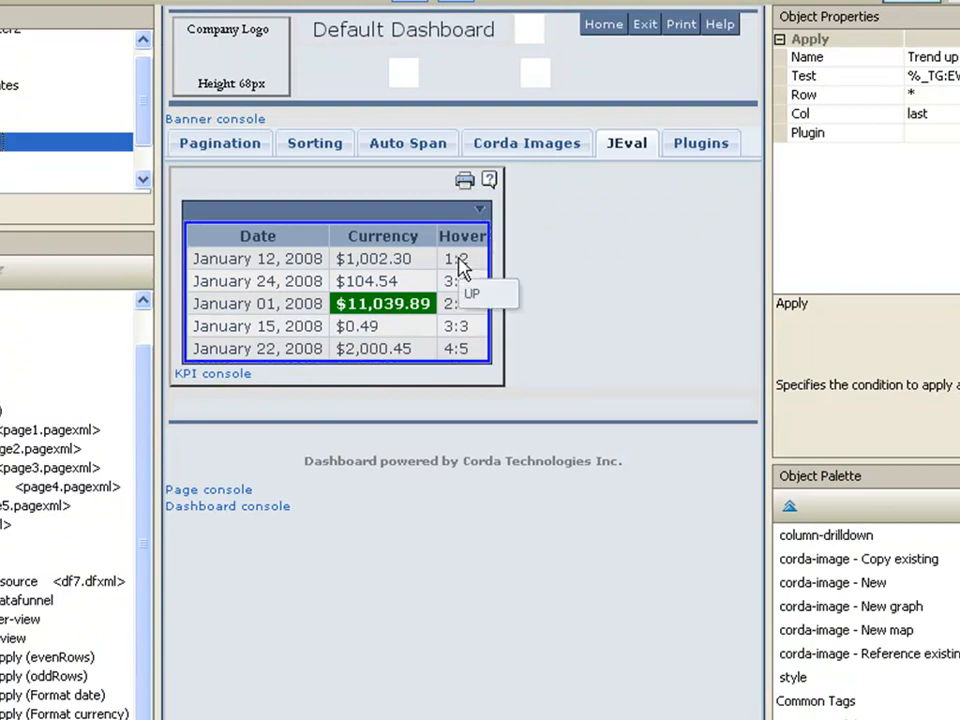
mouse_move(455, 288)
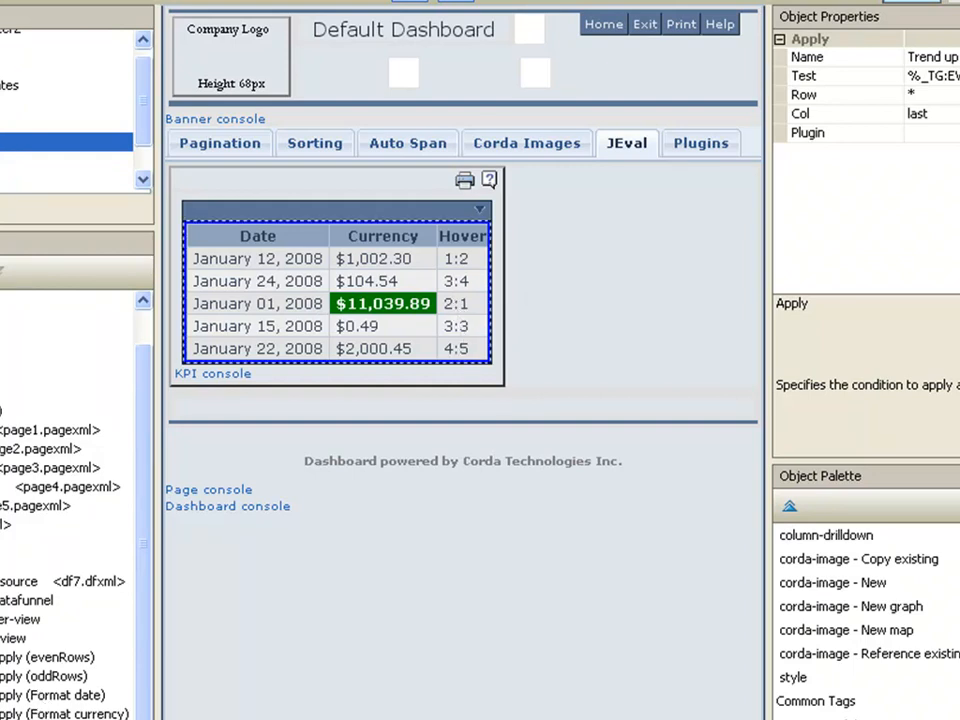
Step: Paste a copy of the "Trend up" rule into the data-view and rename it "Trend down"
click(10, 638)
right_click(10, 638)
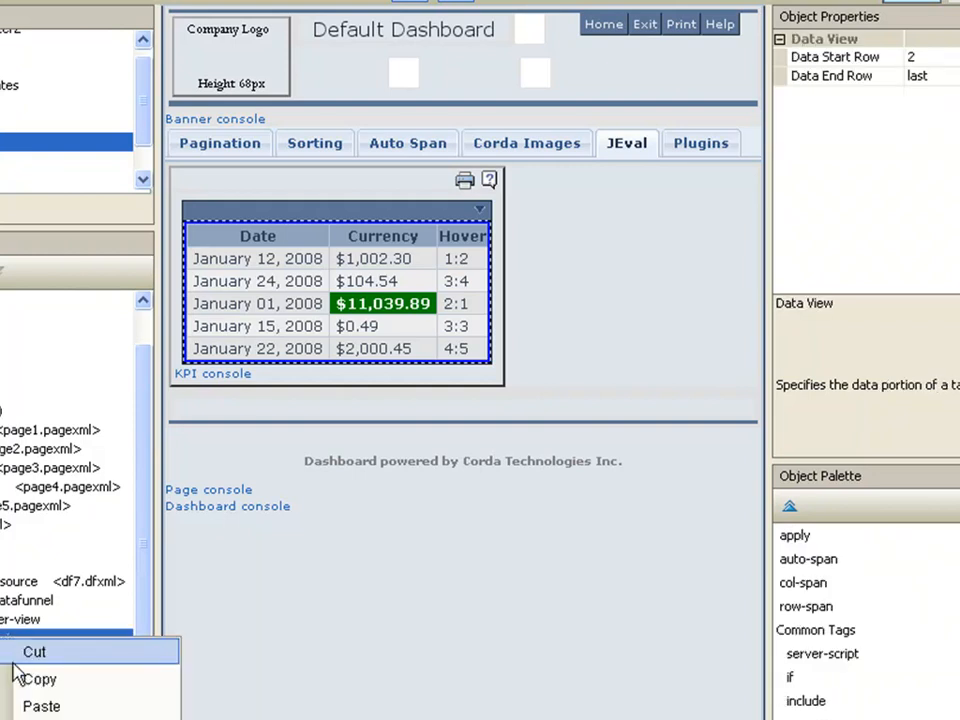
click(40, 706)
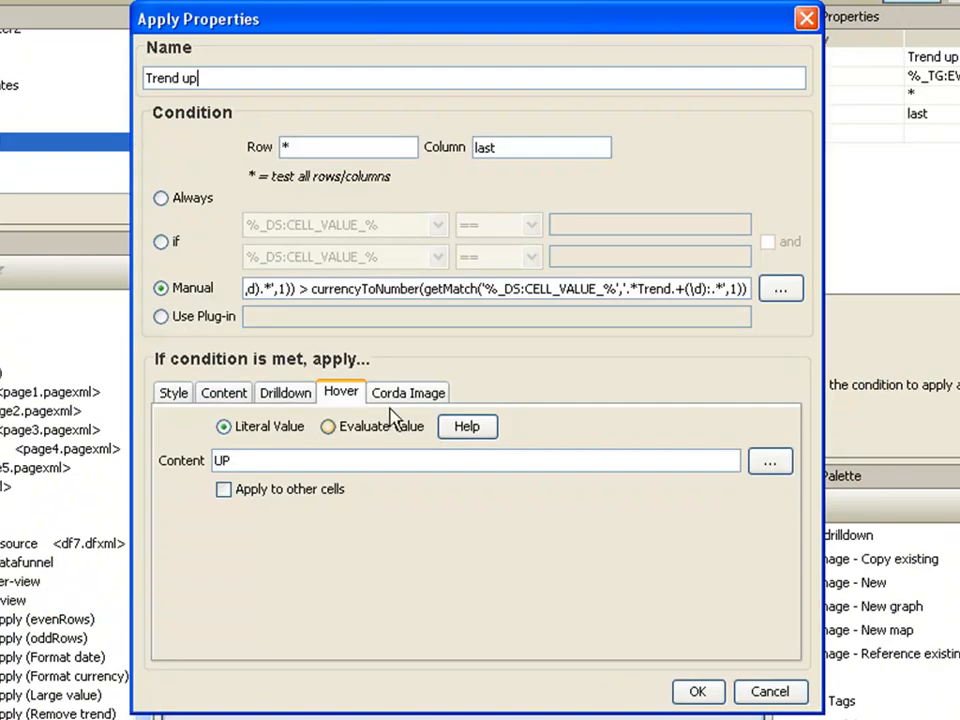
click(207, 79)
key(BackSpace)
key(BackSpace)
text(down)
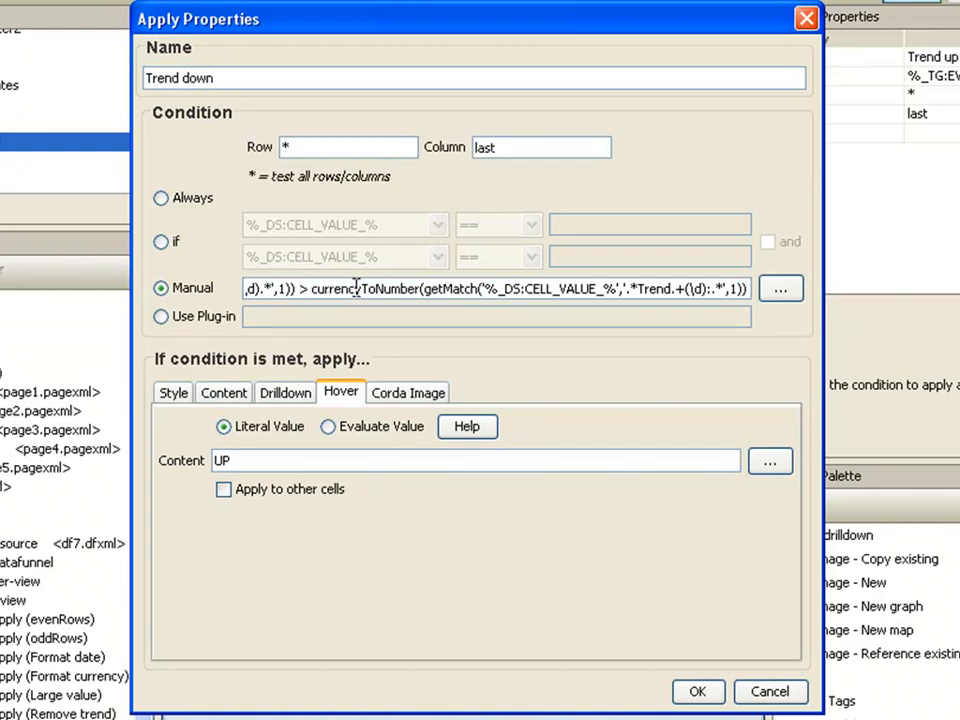
Step: Change the "Trend down" comparison operator to < and its hover content to DOWN, then save and check the table's hover text
key(BackSpace)
key(BackSpace)
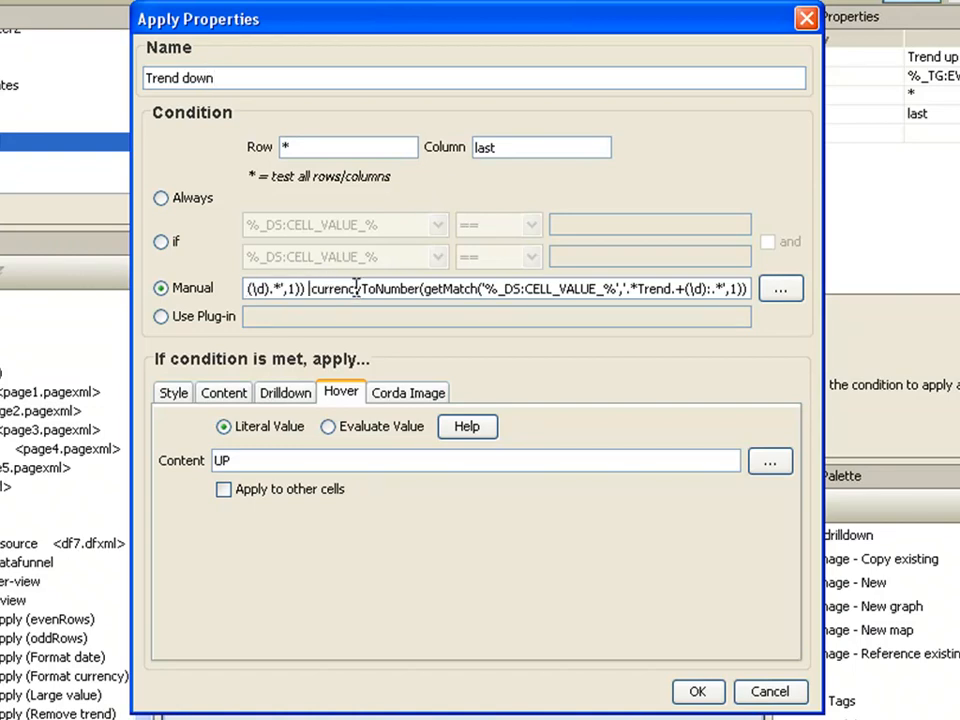
text(<)
double_click(218, 460)
key(BackSpace)
text(DOWN)
click(692, 690)
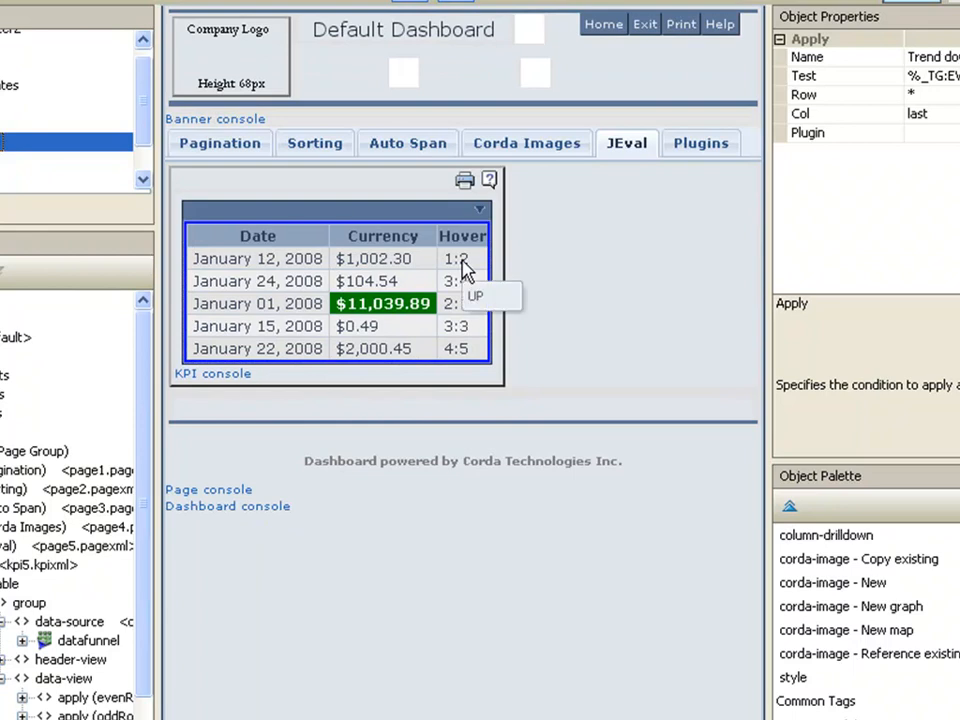
mouse_move(463, 312)
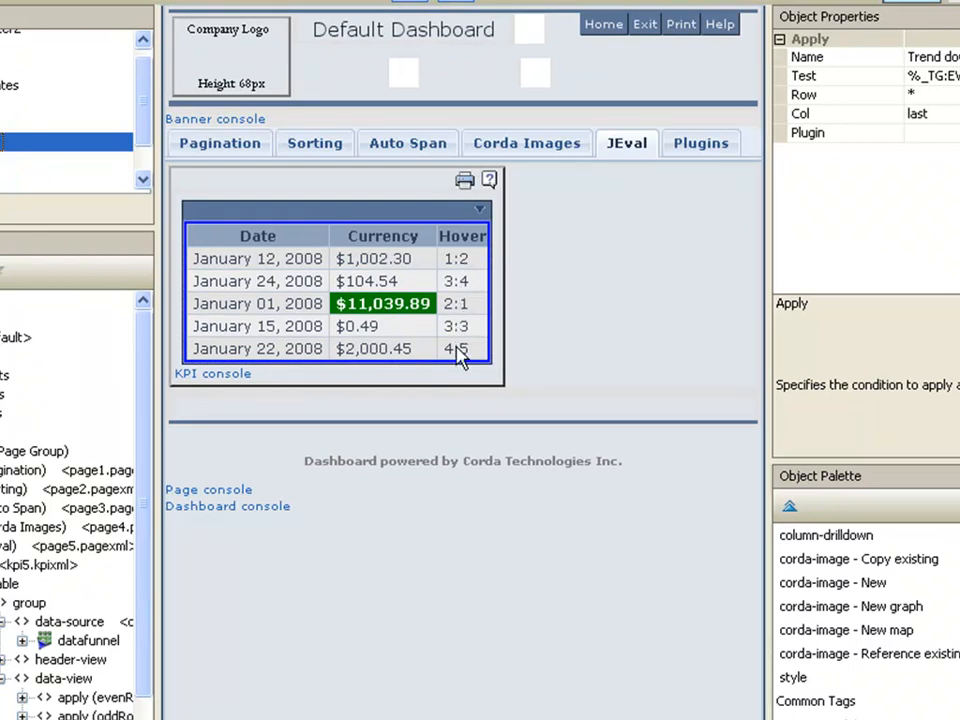
Step: Paste another copy of the trend rule into the data-view and name it "Trend flat"
scroll(83, 650, down, 2)
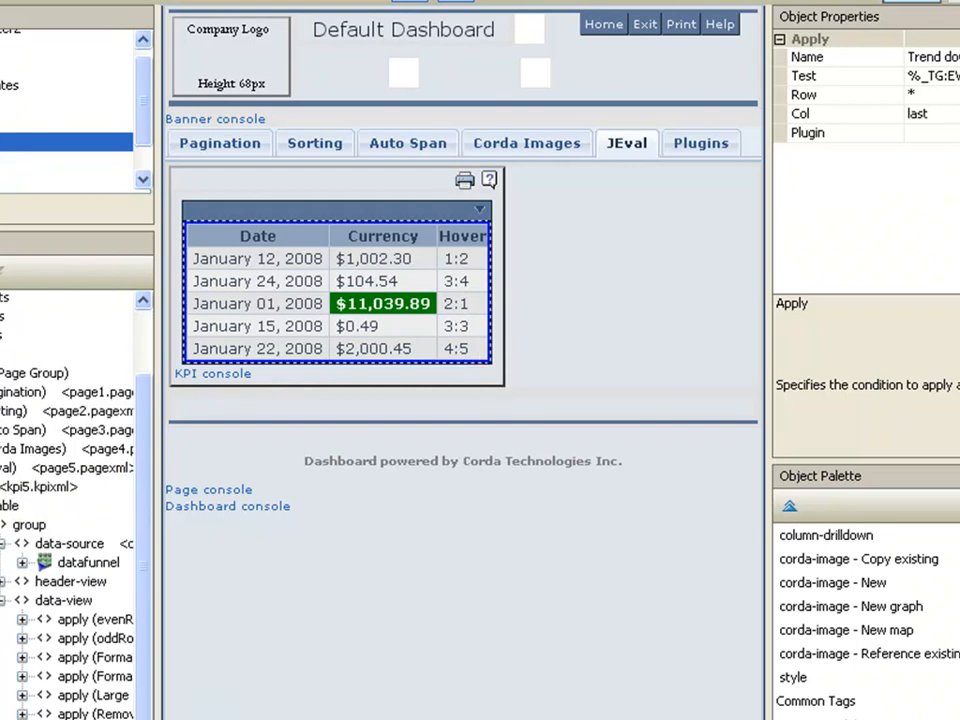
click(62, 601)
right_click(62, 601)
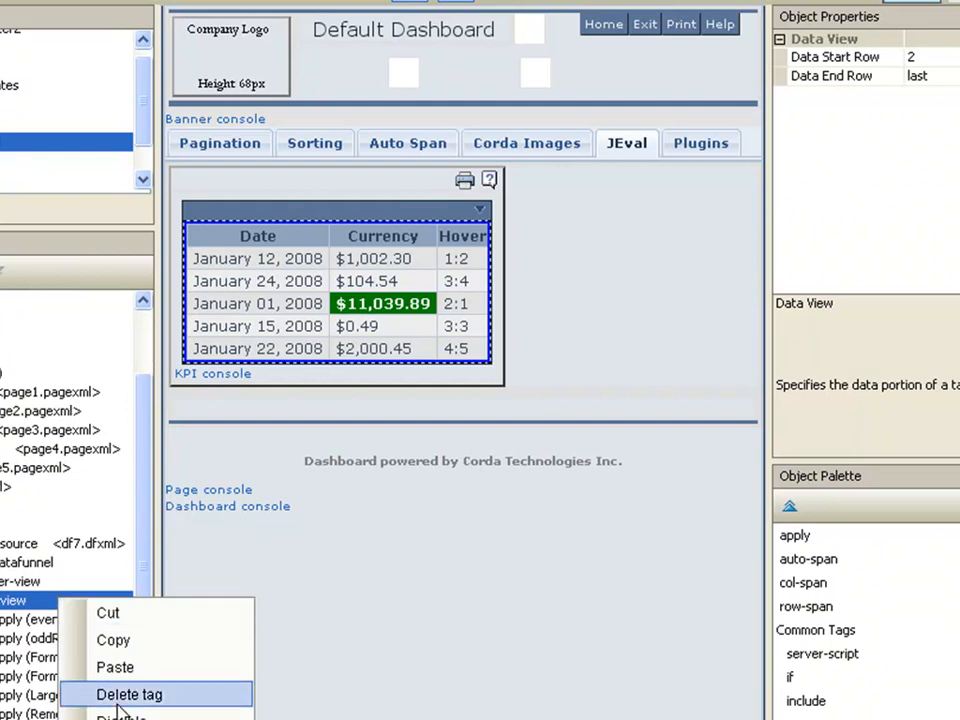
click(146, 673)
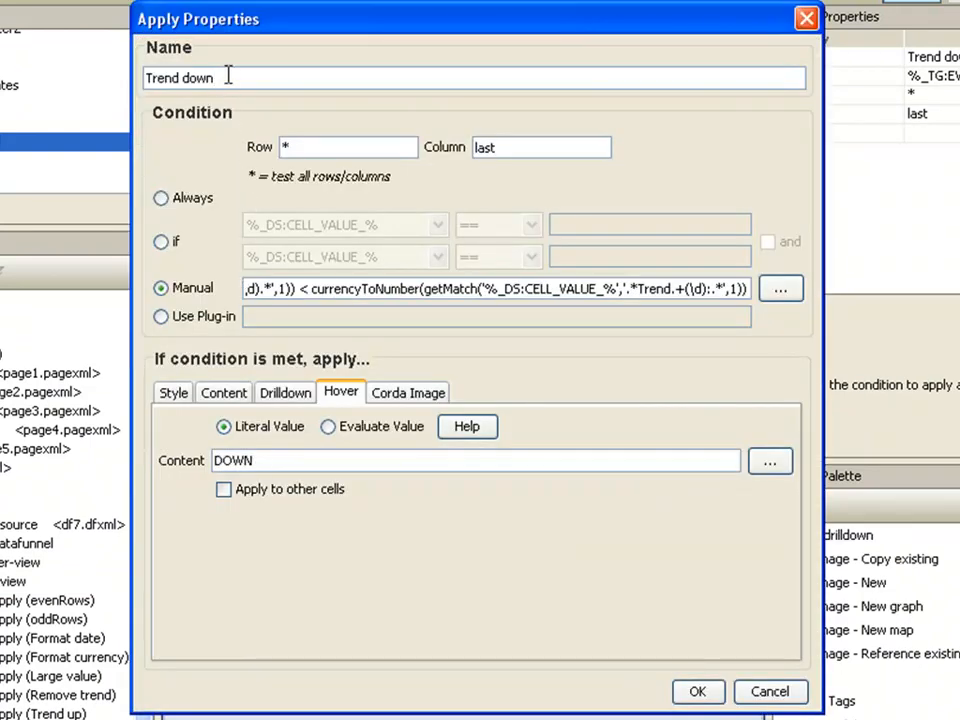
click(228, 77)
key(BackSpace)
key(BackSpace)
key(BackSpace)
key(BackSpace)
text(fr)
key(BackSpace)
text(lat)
Step: Change the "Trend flat" comparison operator to == and its hover content to FLAT, then save and check the table's hover text
click(309, 289)
key(BackSpace)
key(BackSpace)
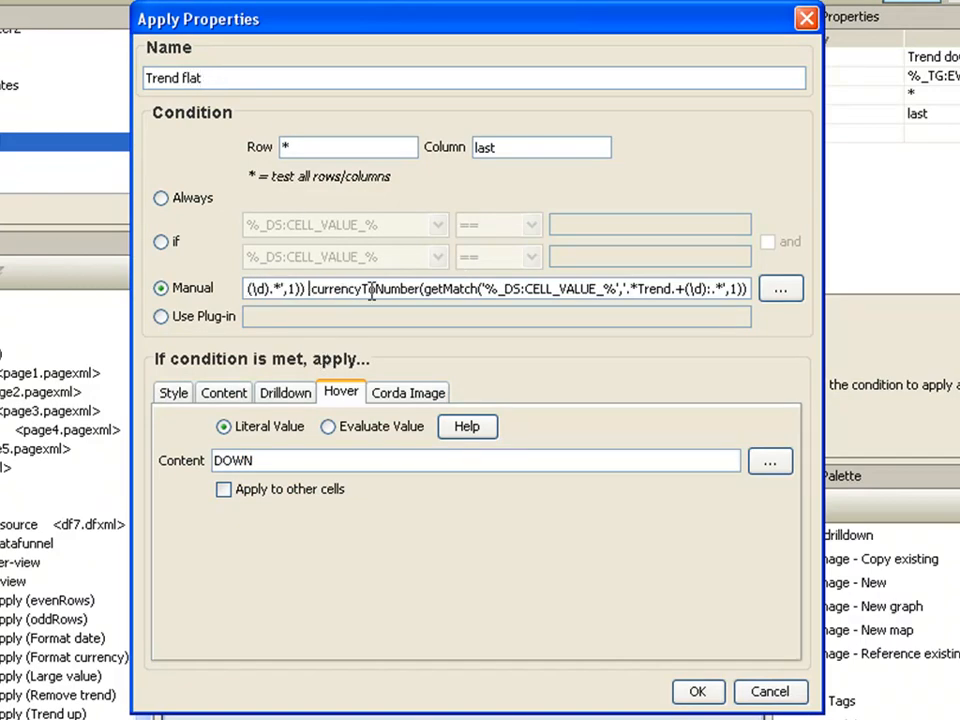
text(==)
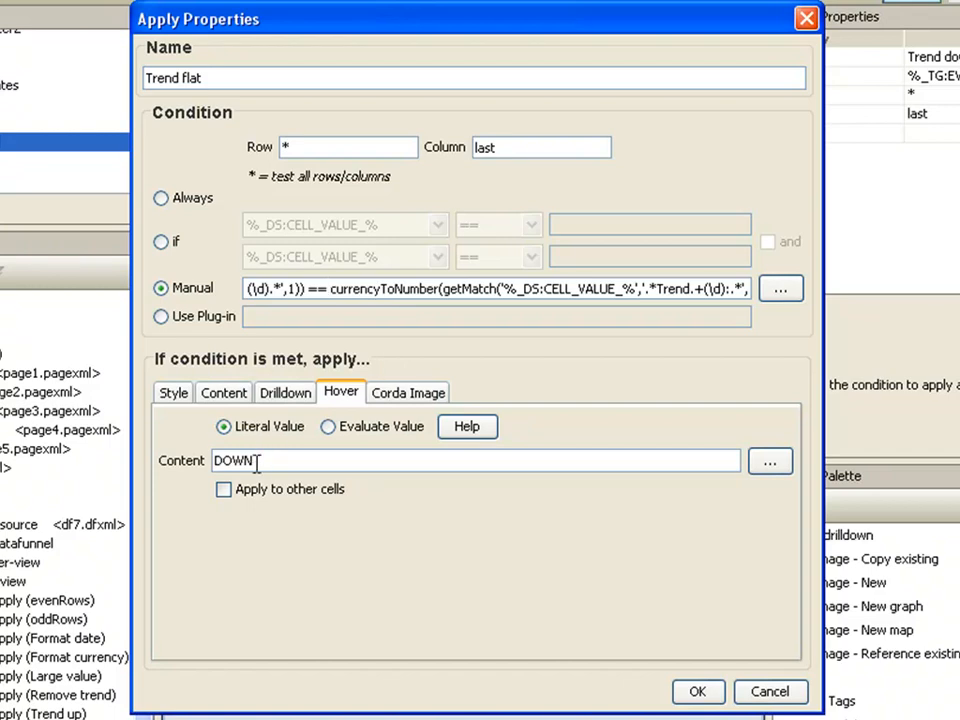
drag(258, 460, 140, 470)
text(FLAT)
click(692, 690)
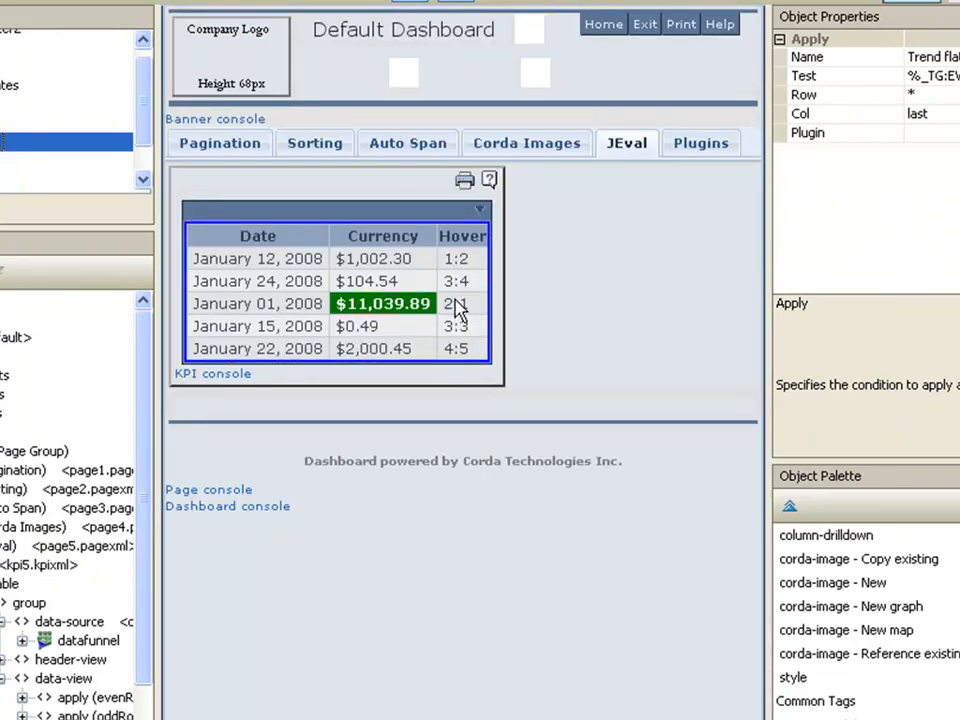
mouse_move(456, 336)
mouse_move(450, 266)
Step: Open the oddRows apply rule's properties, examine its row condition and style settings, and close them
click(281, 284)
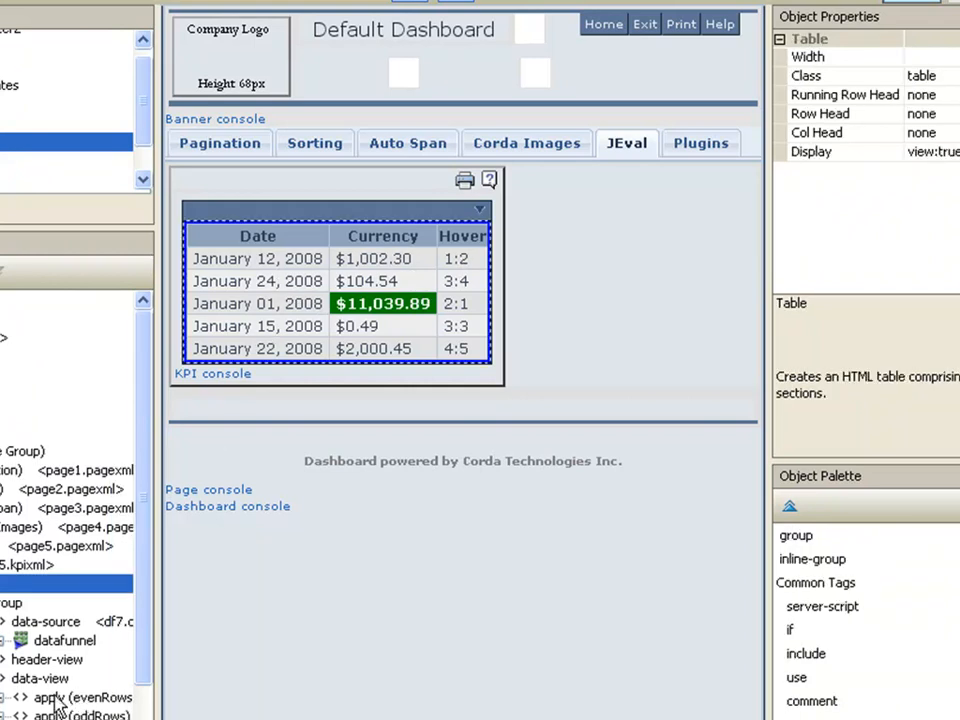
scroll(57, 689, down, 1)
click(63, 658)
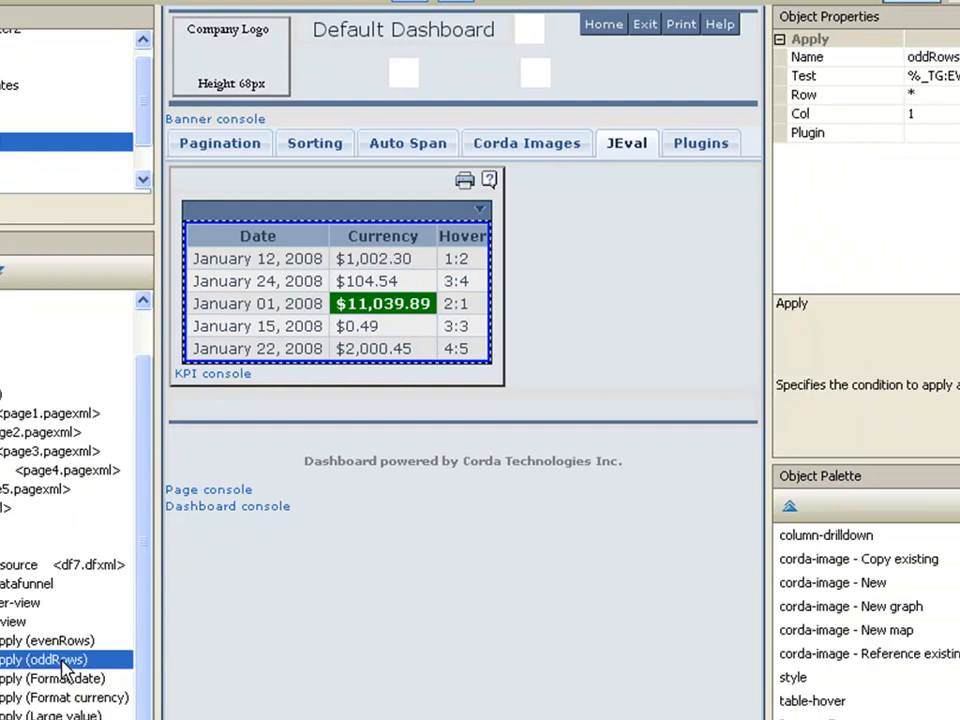
right_click(58, 660)
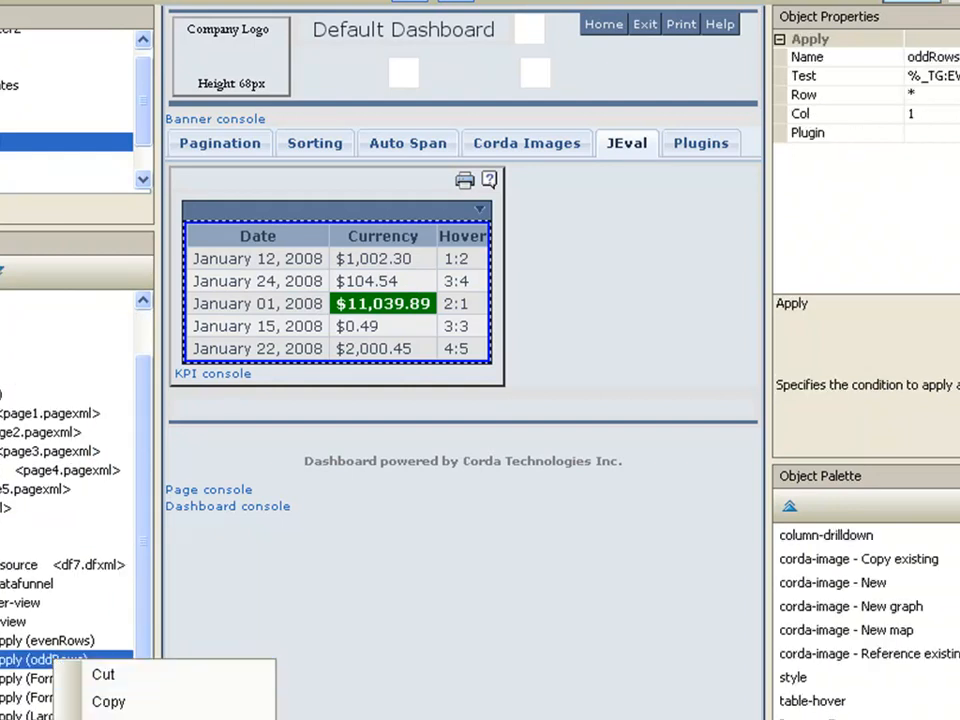
click(118, 718)
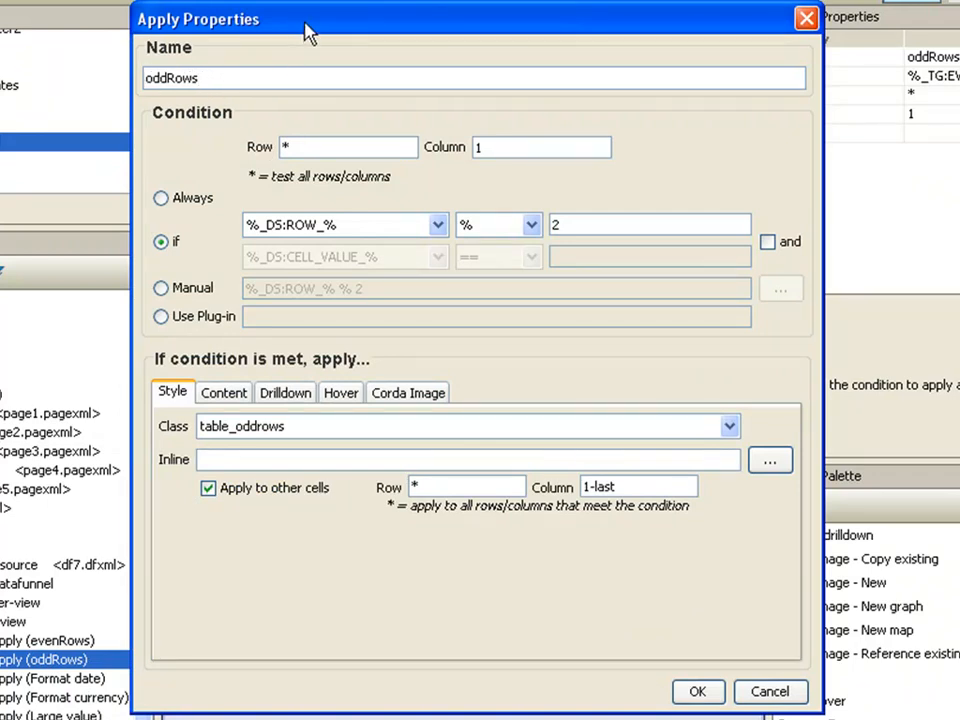
drag(306, 30, 304, 0)
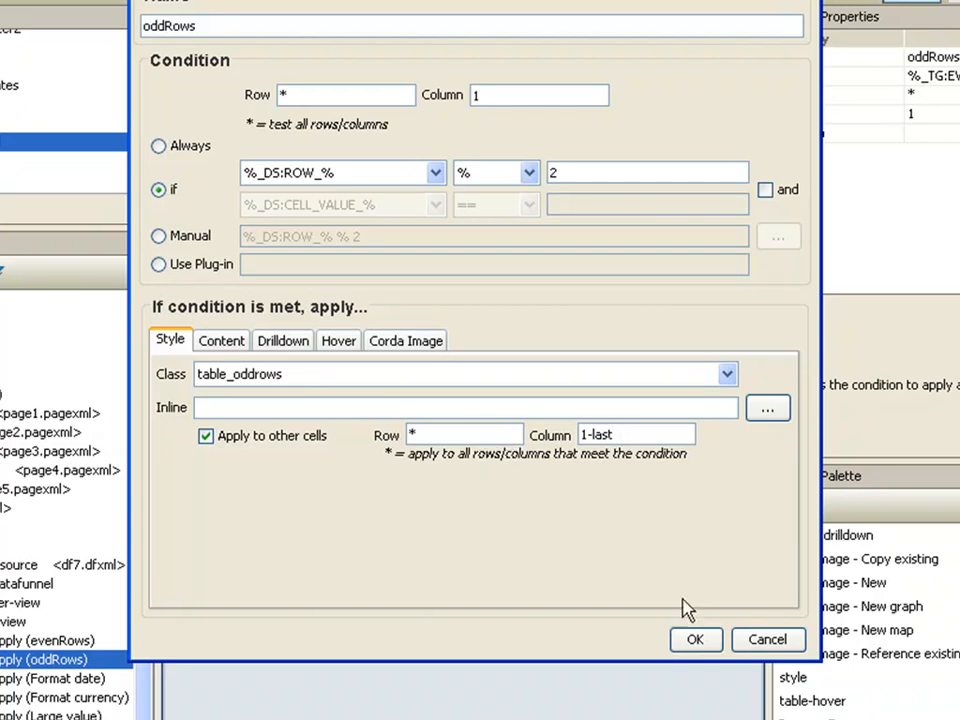
click(698, 641)
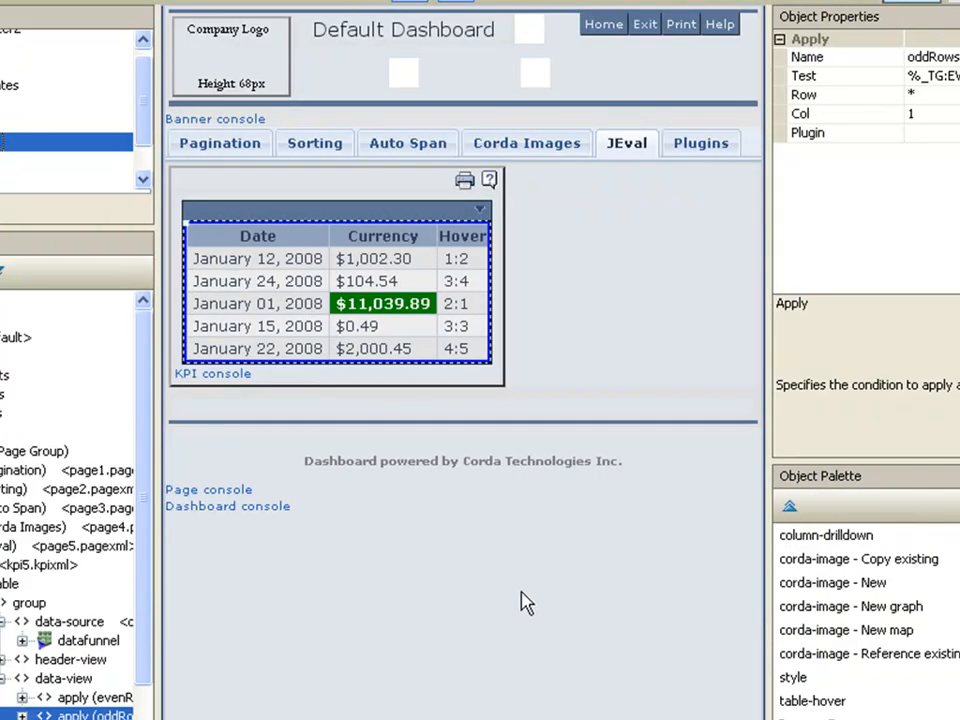